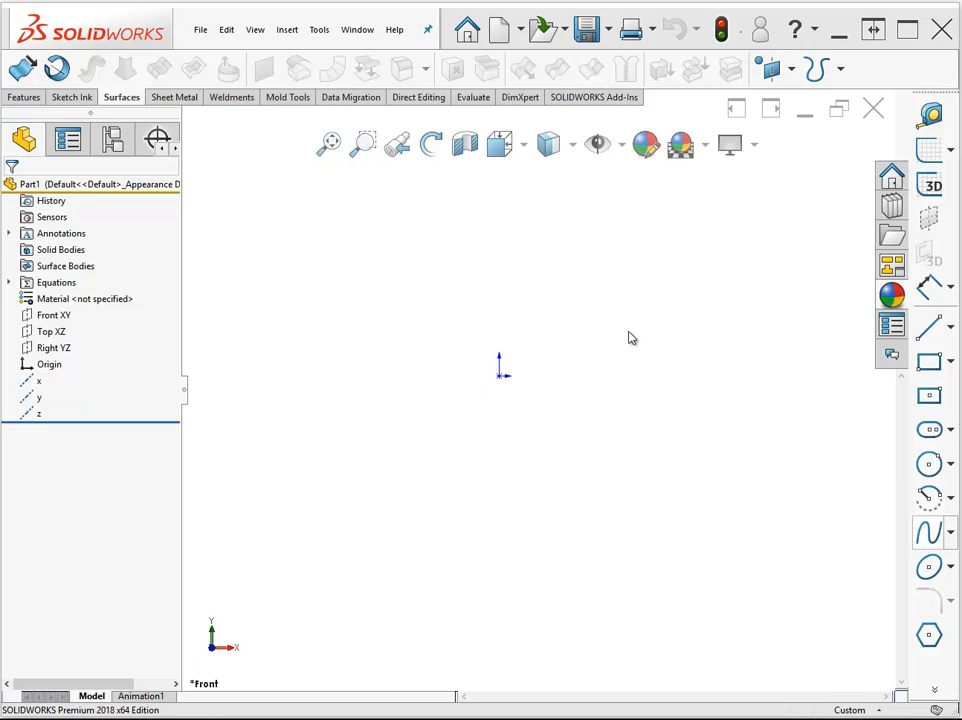
Start a 3D sketch and draw a line about 2.13 in long from the origin in the XY plane
click(932, 187)
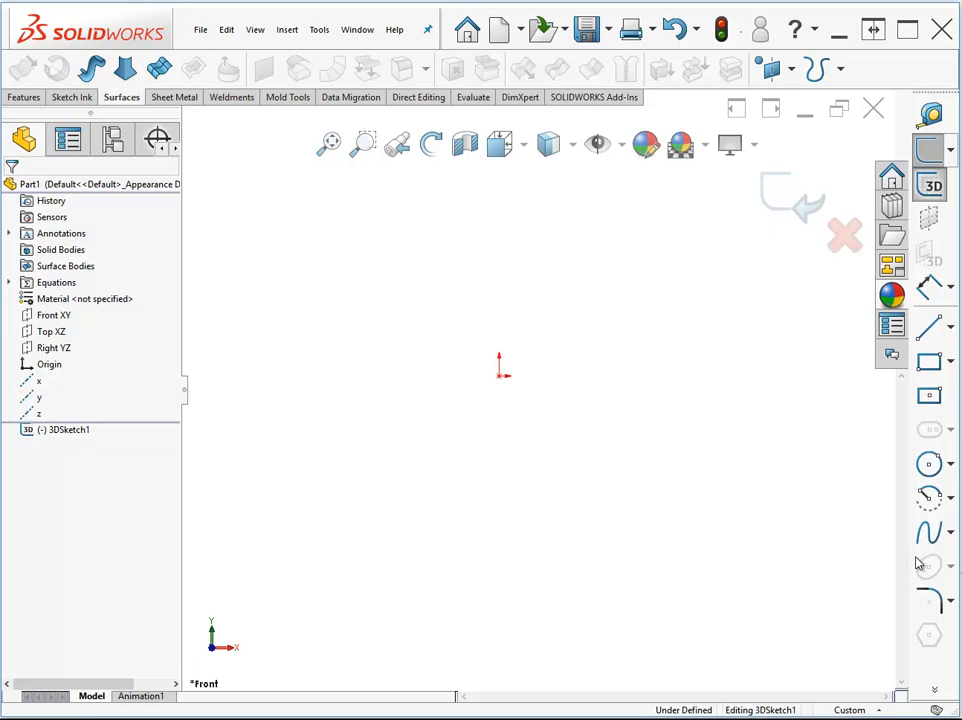
click(930, 333)
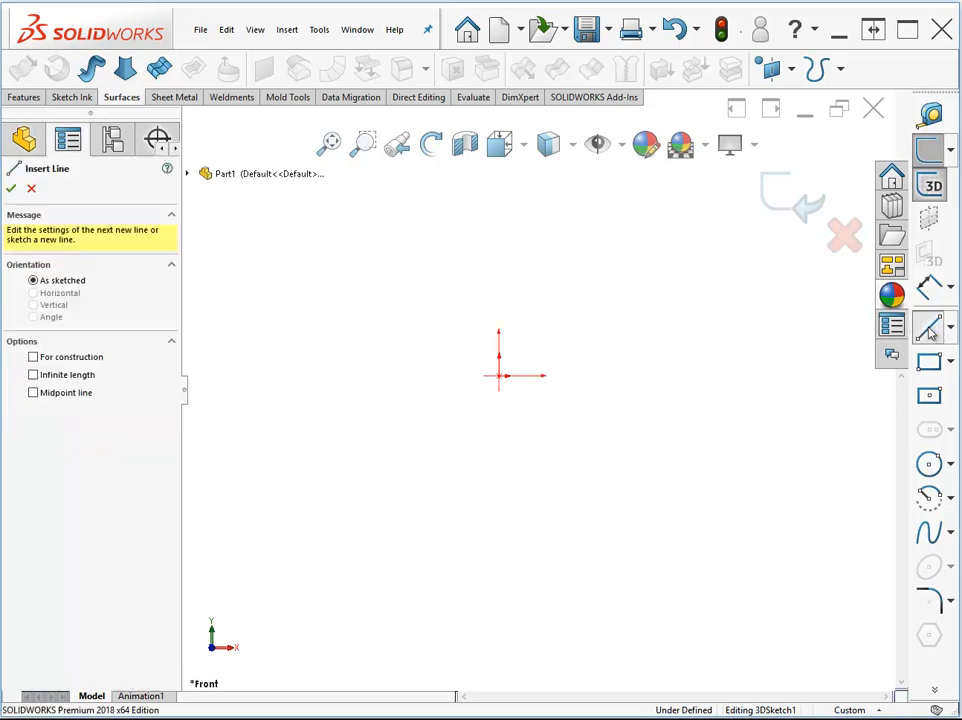
click(499, 377)
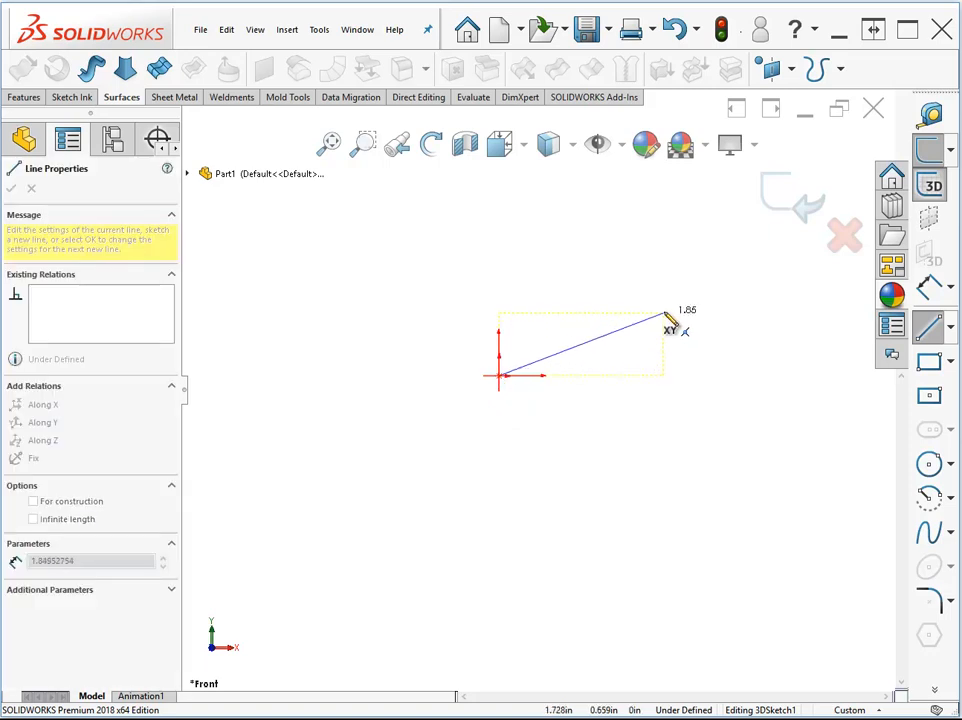
click(682, 291)
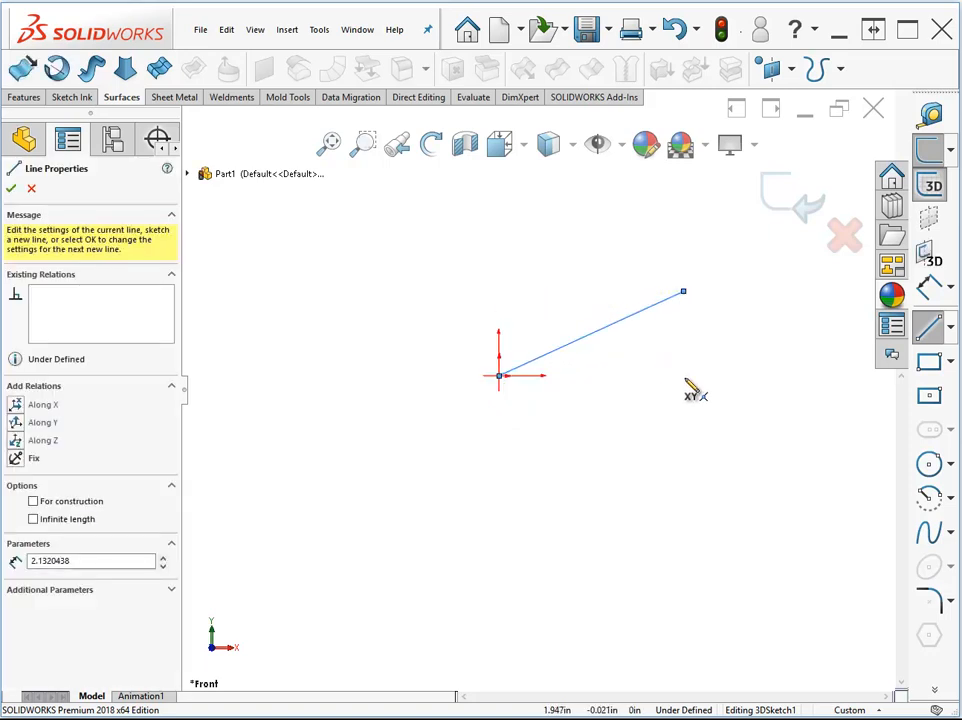
middle_drag(704, 389, 707, 391)
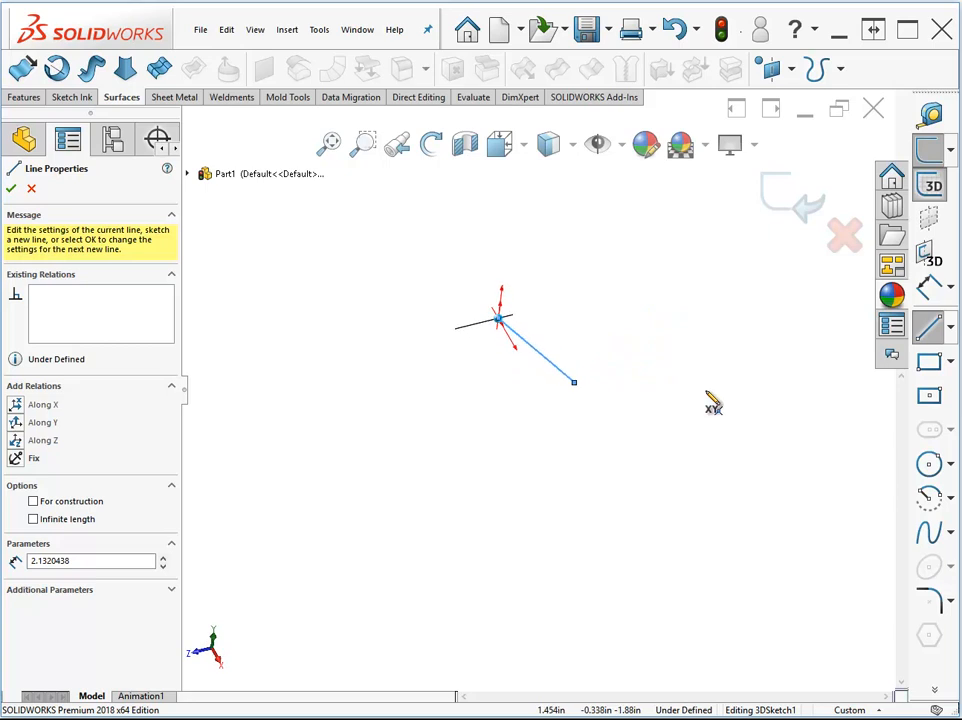
click(929, 330)
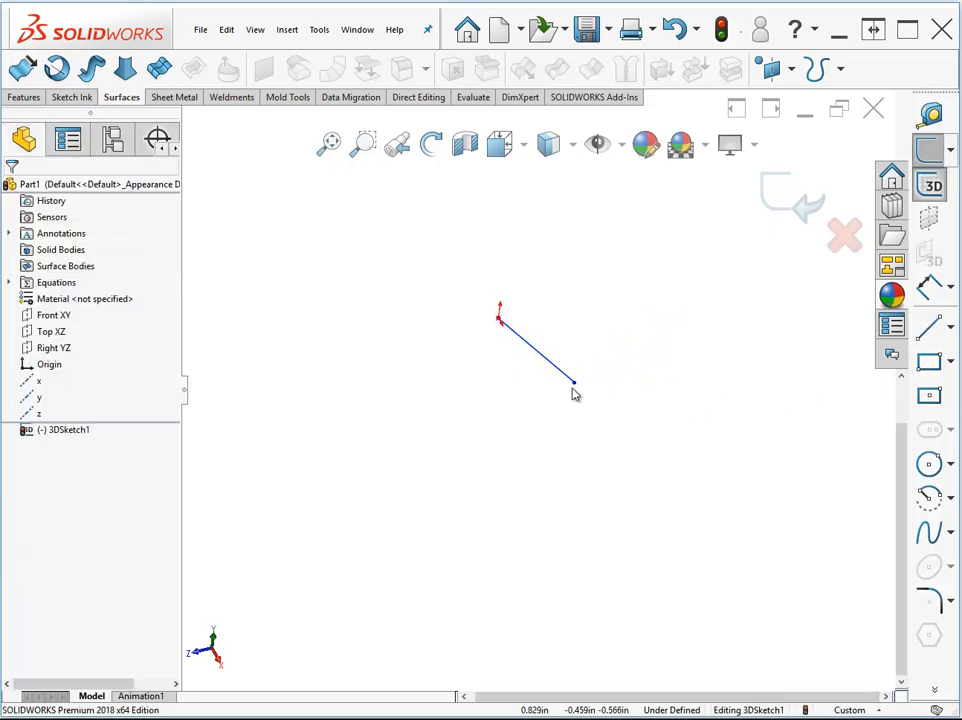
Move the line's free endpoint out of the XY plane along Z in the rotated view
drag(576, 386, 462, 407)
click(613, 506)
mouse_move(613, 506)
middle_down()
mouse_move(630, 492)
mouse_move(683, 541)
middle_up()
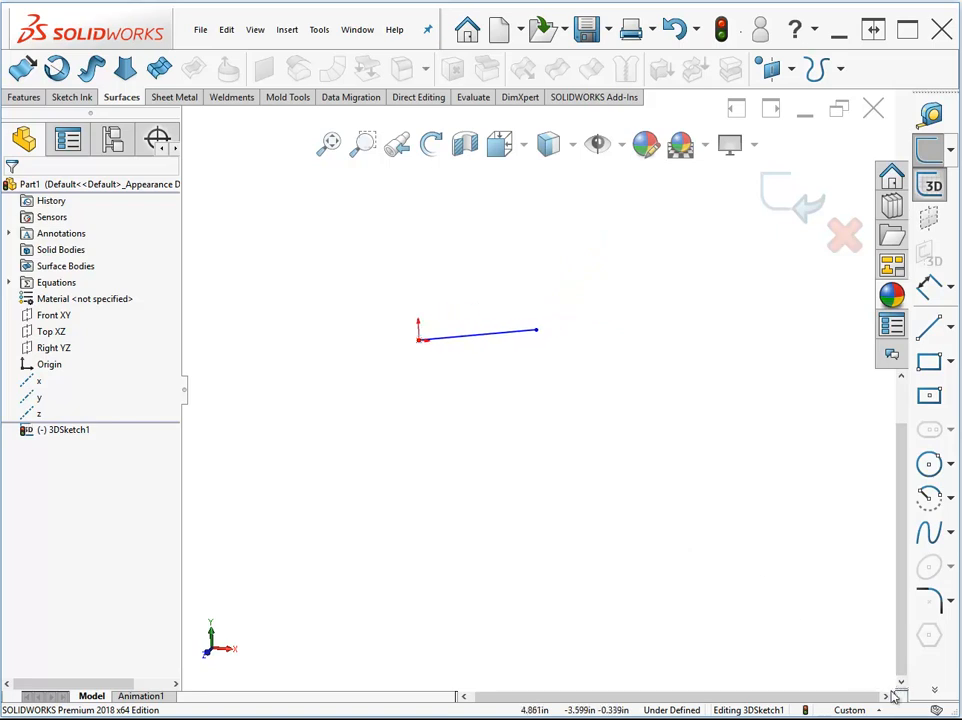
Split the graphics area horizontally and vertically into four viewports
mouse_move(899, 690)
mouse_down()
mouse_move(889, 555)
mouse_move(855, 423)
mouse_move(866, 346)
mouse_move(866, 397)
mouse_up()
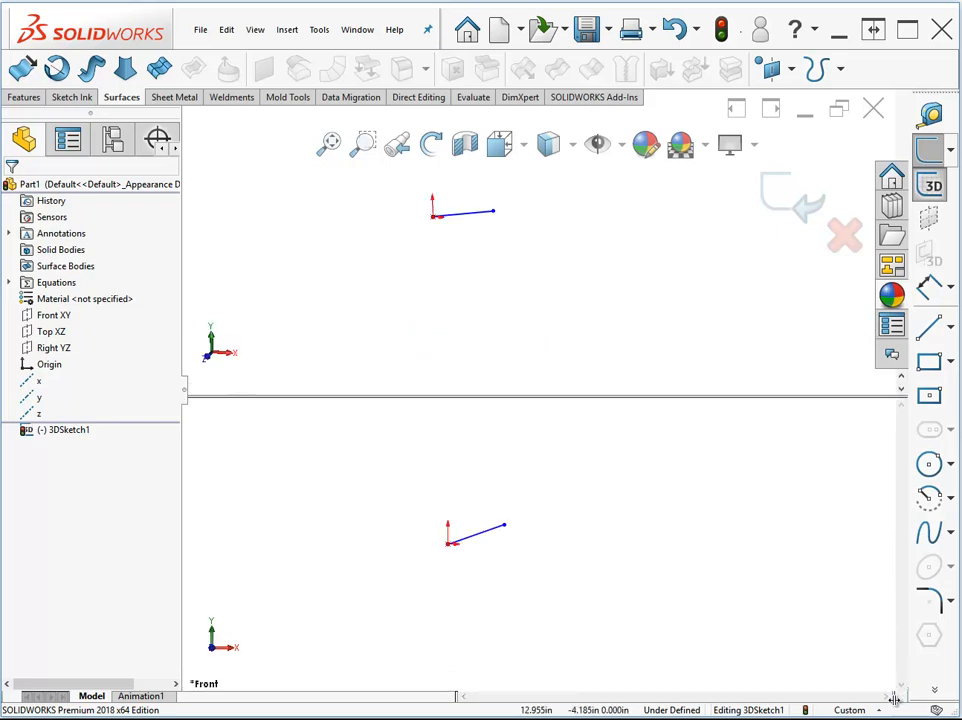
drag(894, 700, 520, 590)
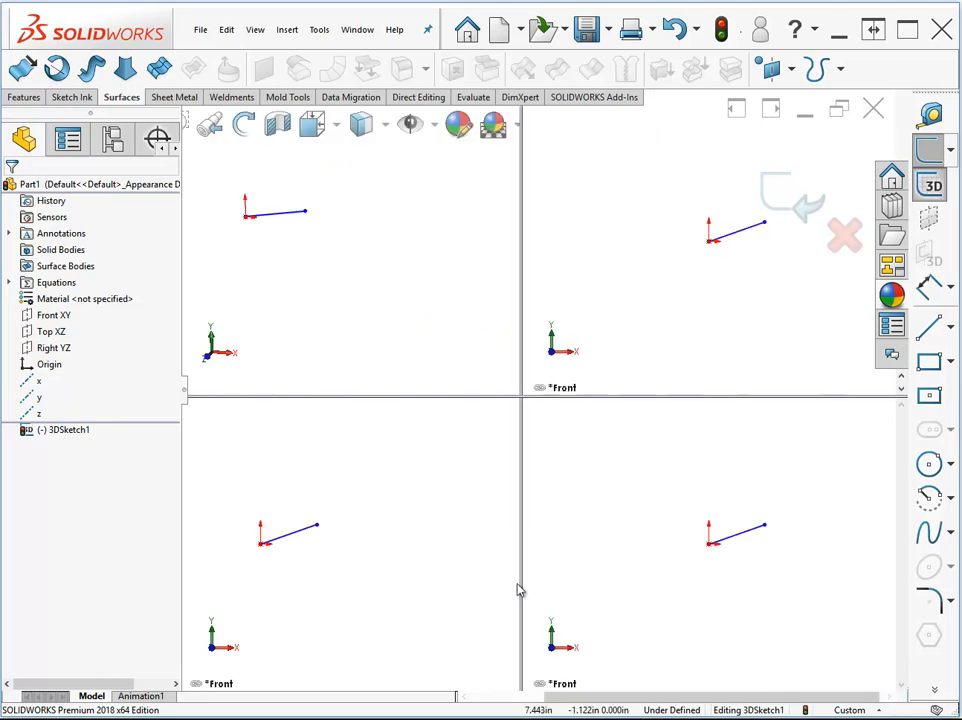
click(363, 34)
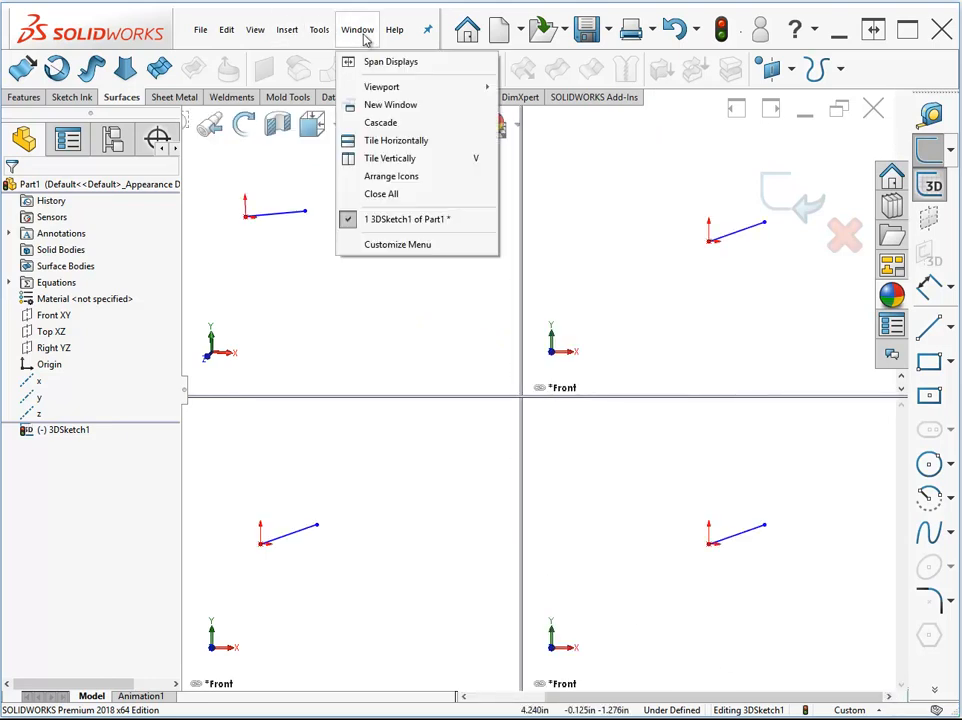
mouse_move(381, 87)
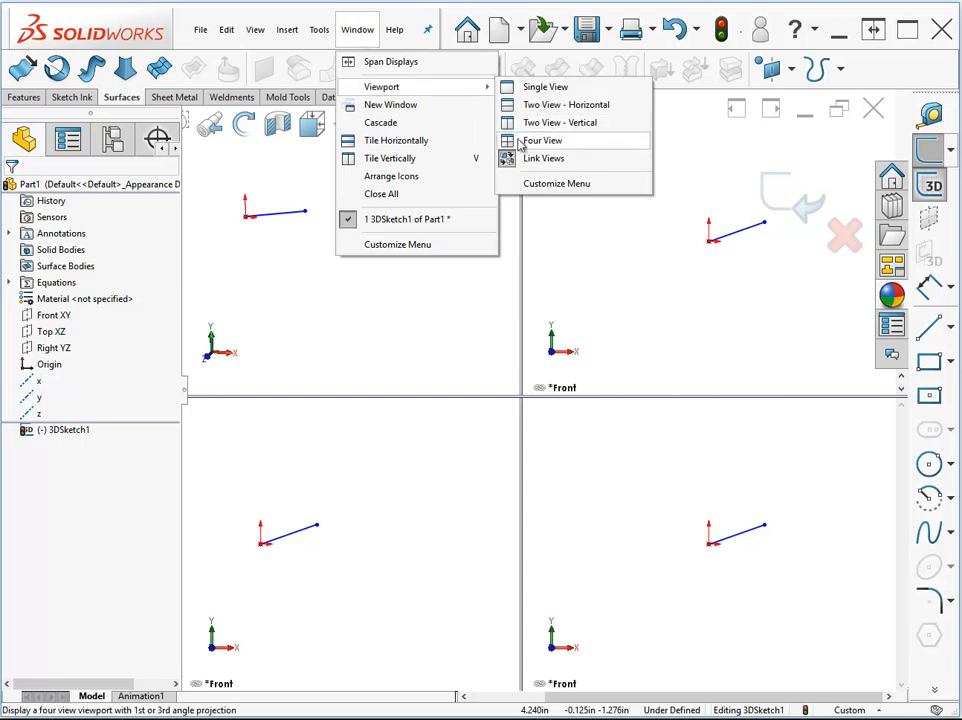
click(440, 351)
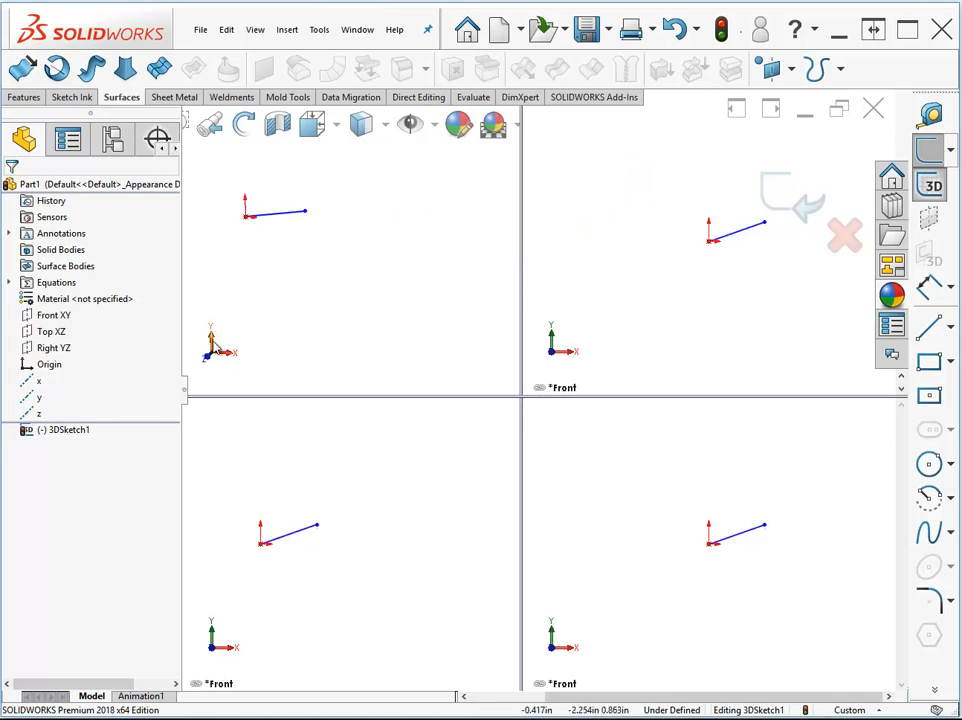
Orient the upper-left viewport to Top, the lower-right one to Right and the upper-right one to Isometric
click(213, 340)
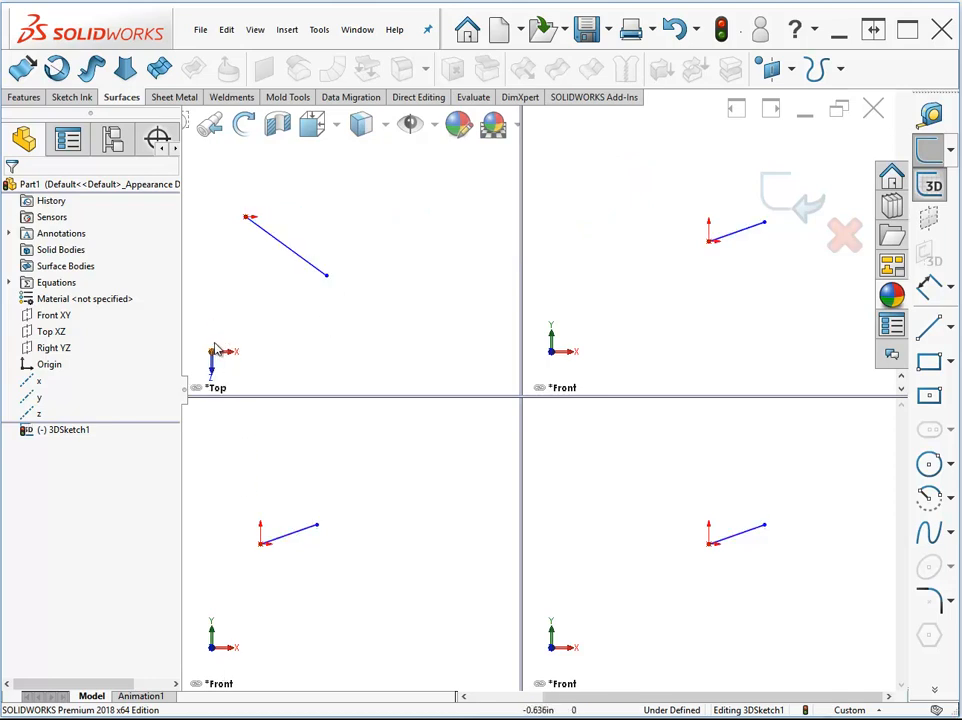
click(572, 648)
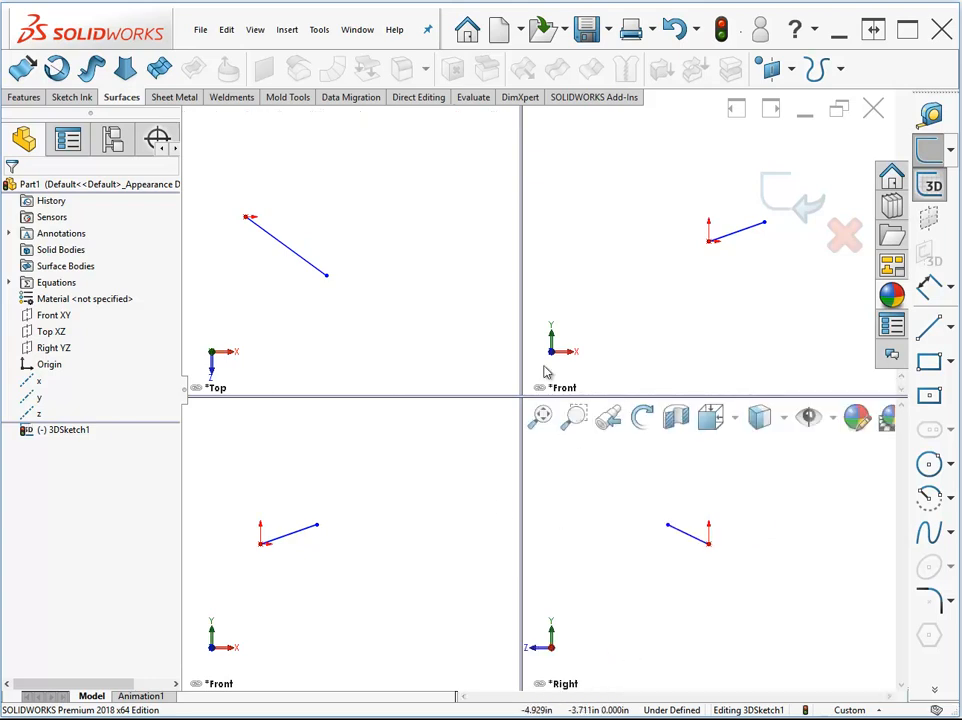
click(700, 286)
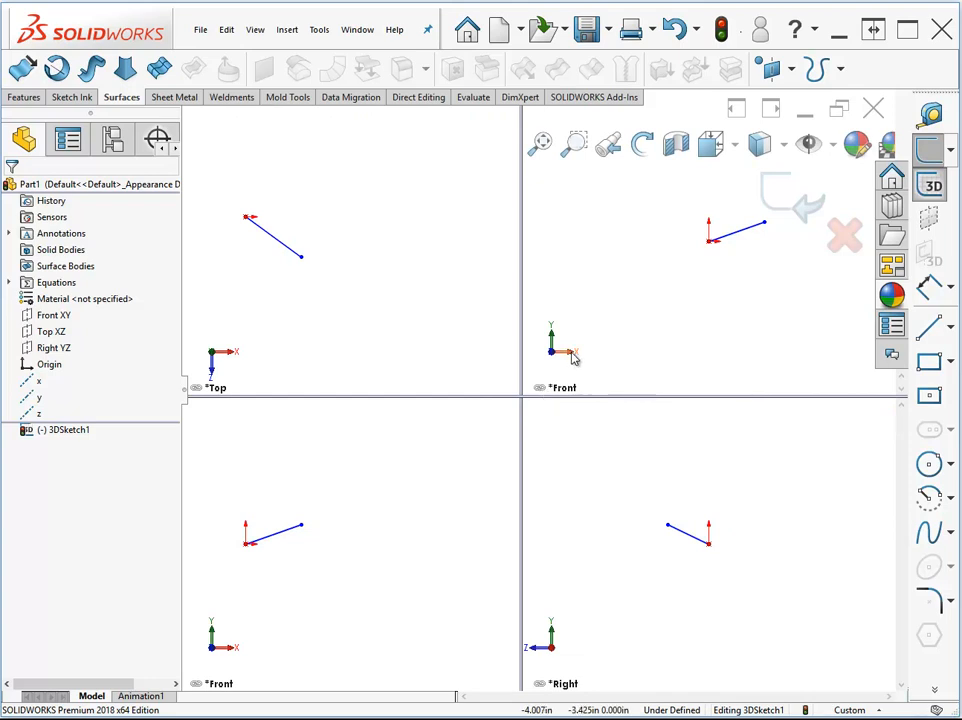
key(space)
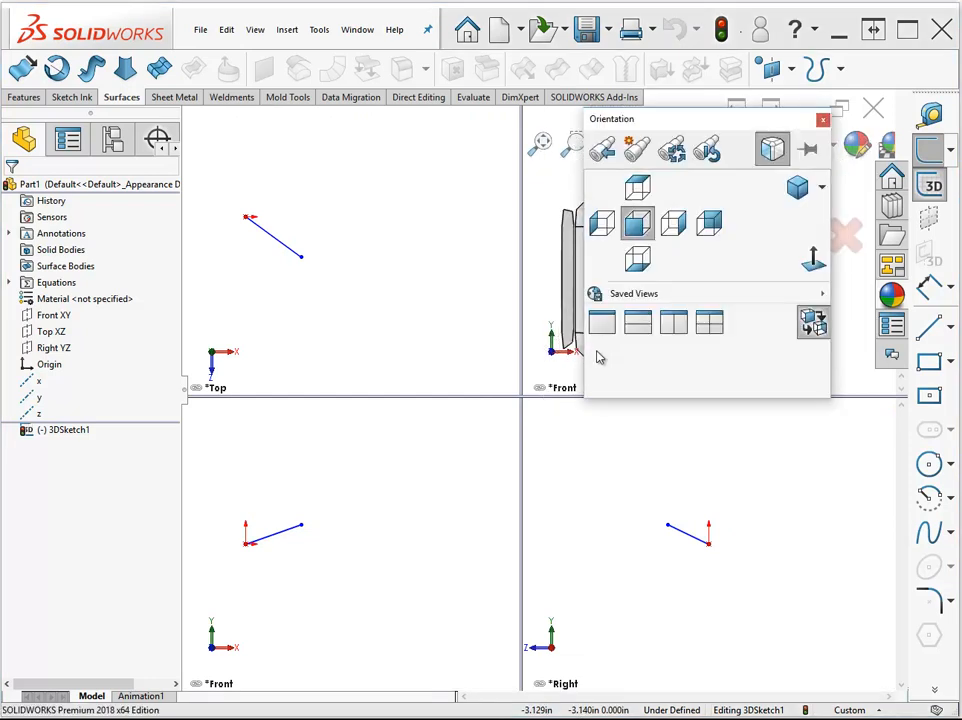
key(space)
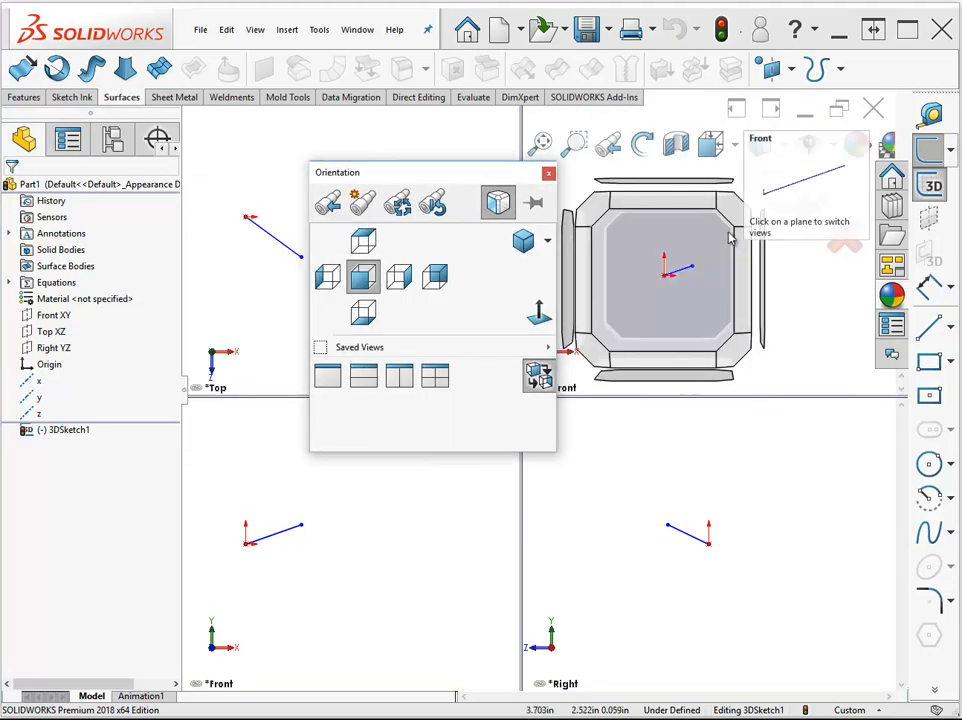
click(736, 213)
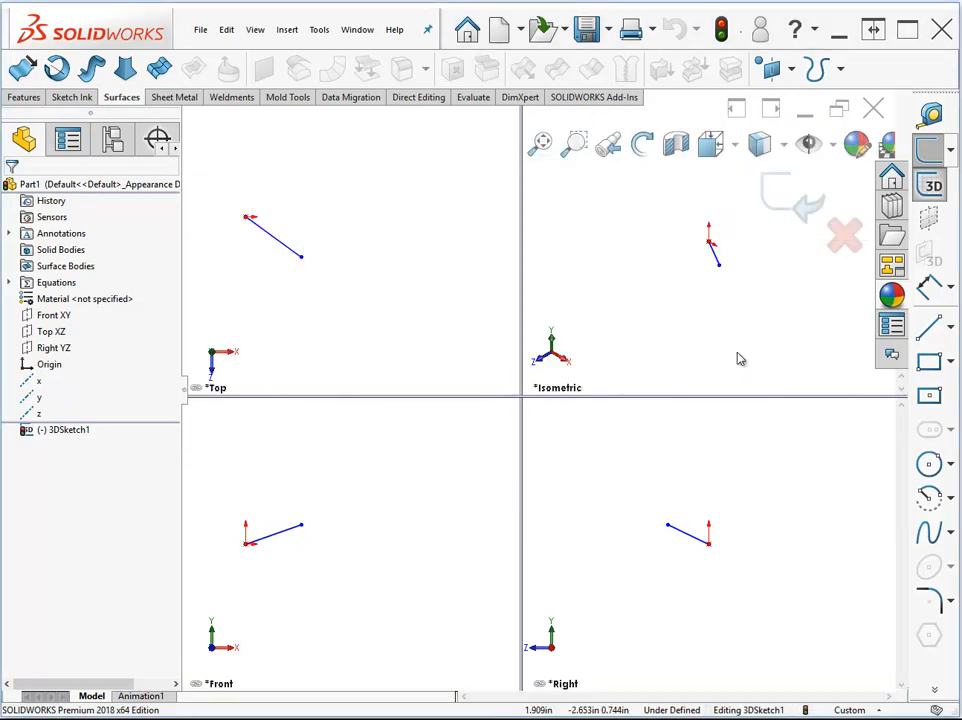
key(space)
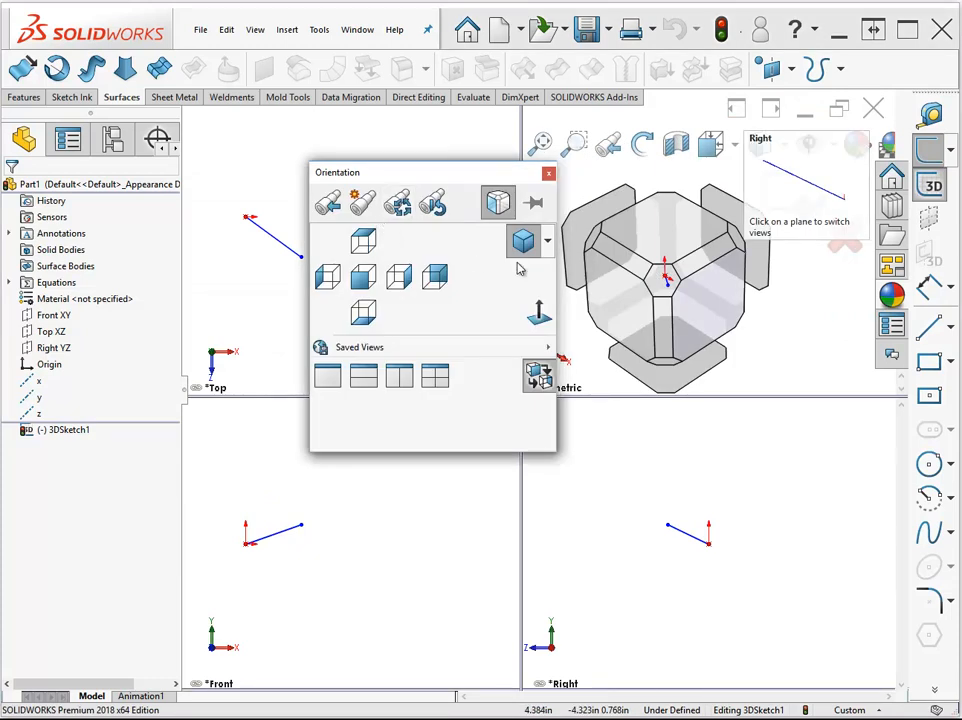
click(548, 241)
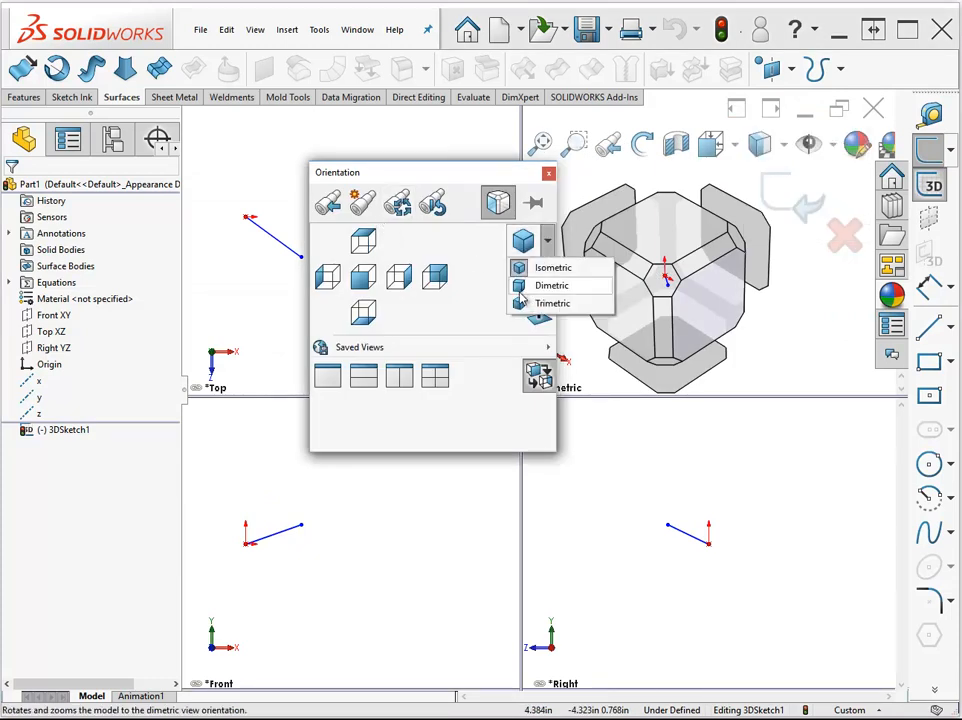
click(667, 448)
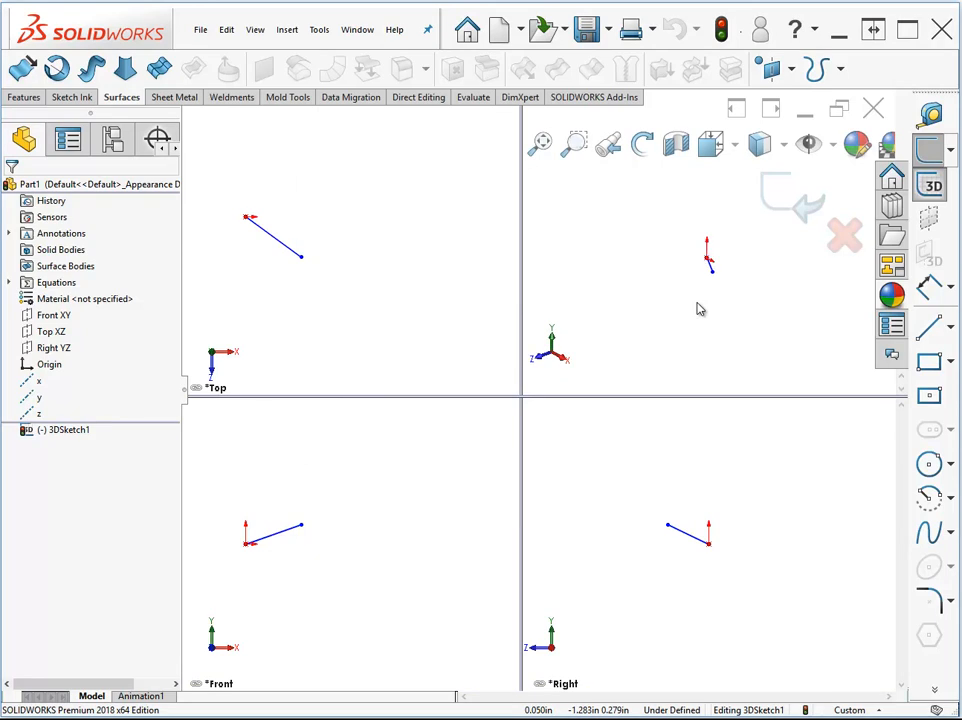
Reposition the line's free endpoint in the Front and Top viewports to about X 2.10, Y 1.76, Z 1.16 in
mouse_move(302, 512)
mouse_down()
mouse_move(321, 500)
mouse_move(316, 486)
mouse_up()
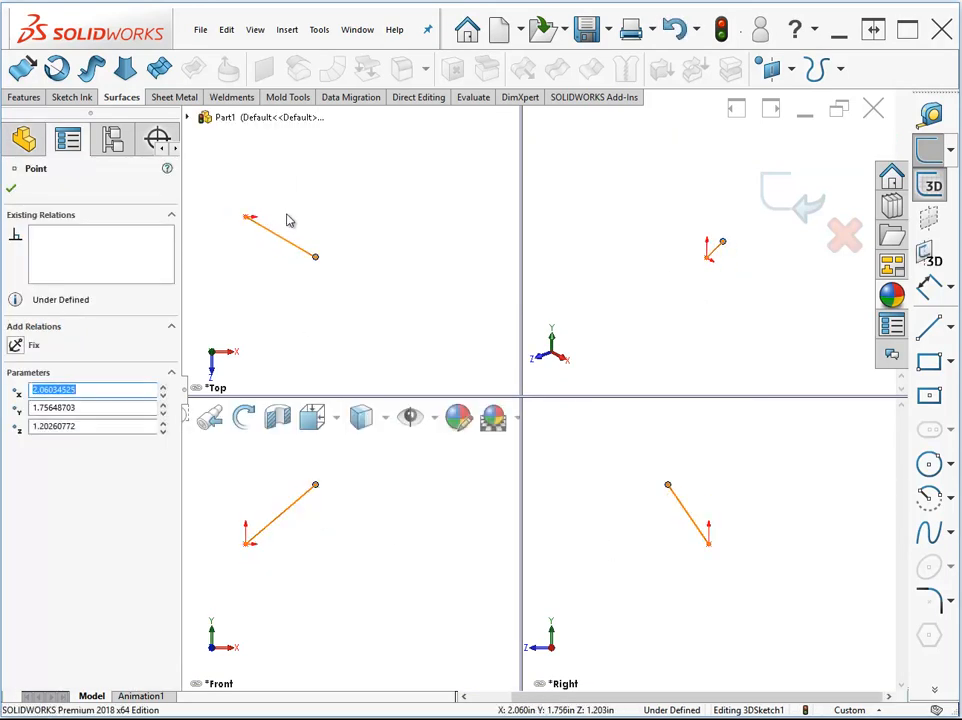
mouse_move(316, 260)
mouse_down()
mouse_move(322, 189)
mouse_move(320, 273)
mouse_move(322, 202)
mouse_move(322, 263)
mouse_move(317, 256)
mouse_up()
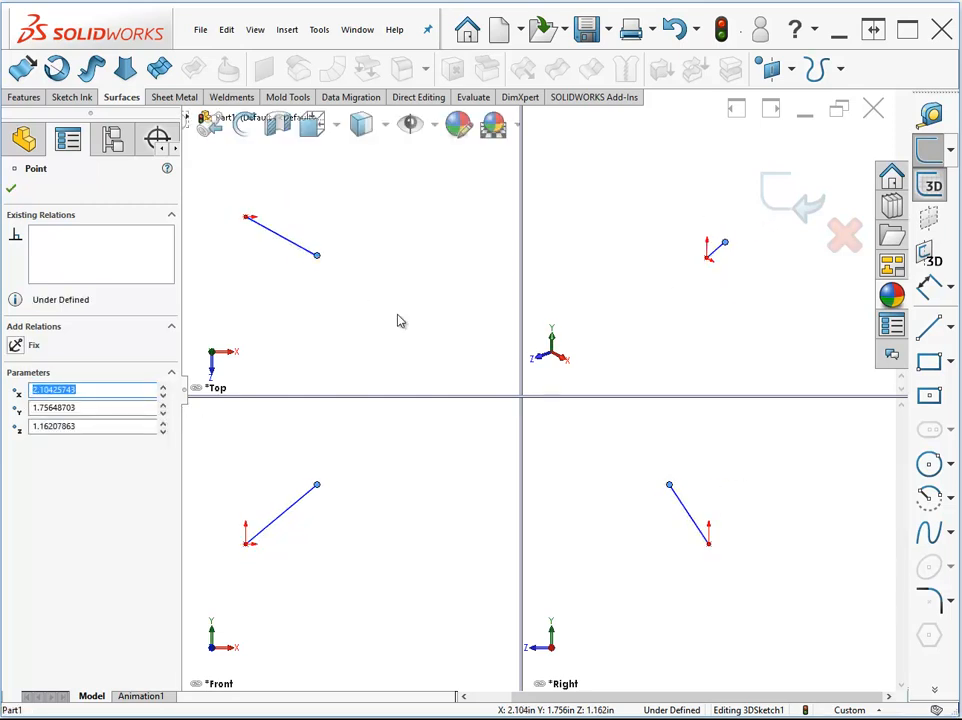
Try dimensioning the line's own length as 3 in, and undo the dimension
click(929, 289)
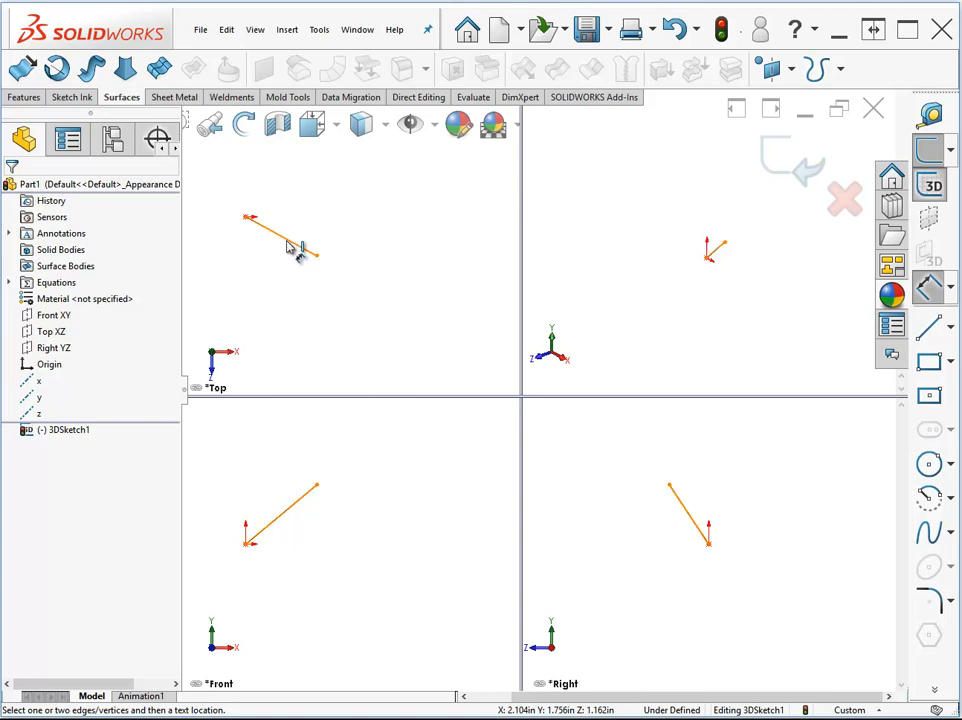
click(289, 247)
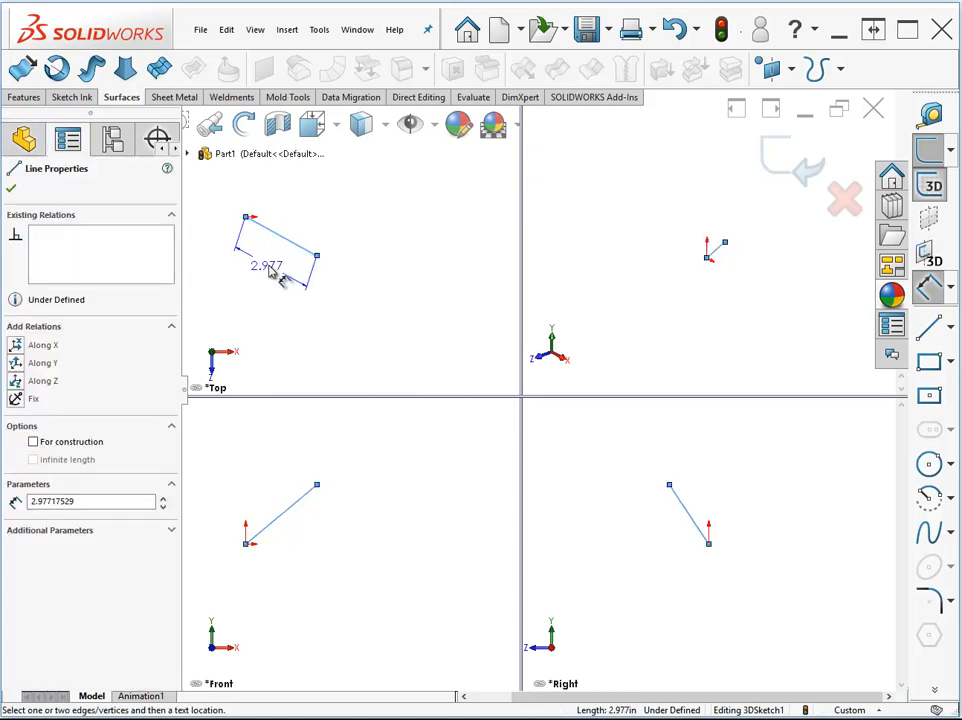
click(272, 272)
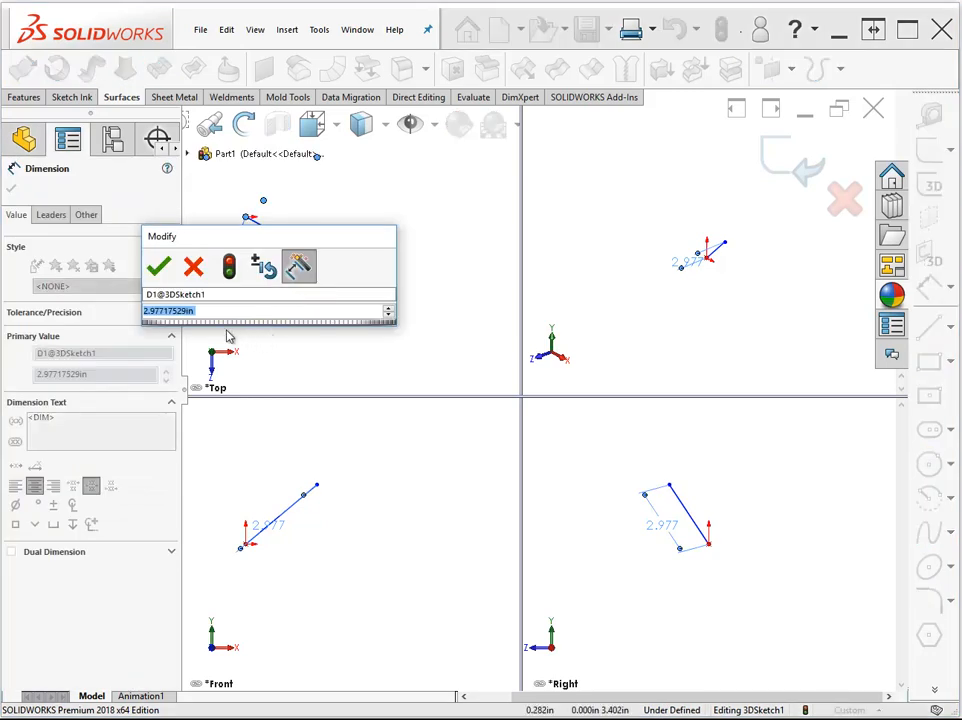
text(3)
key(Return)
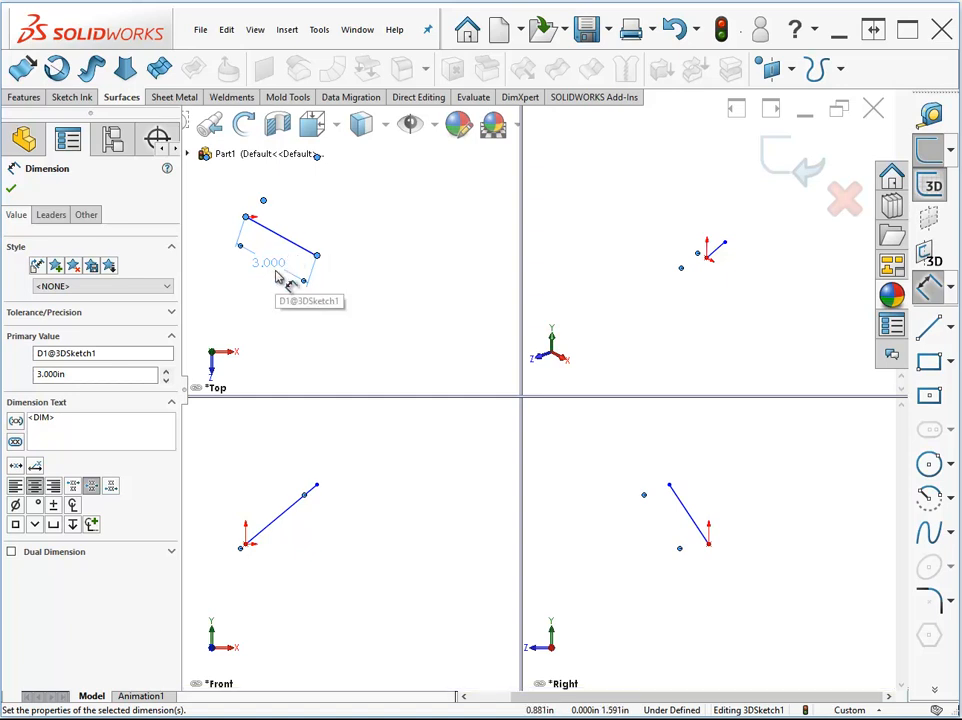
key(ctrl+z)
key(ctrl+z)
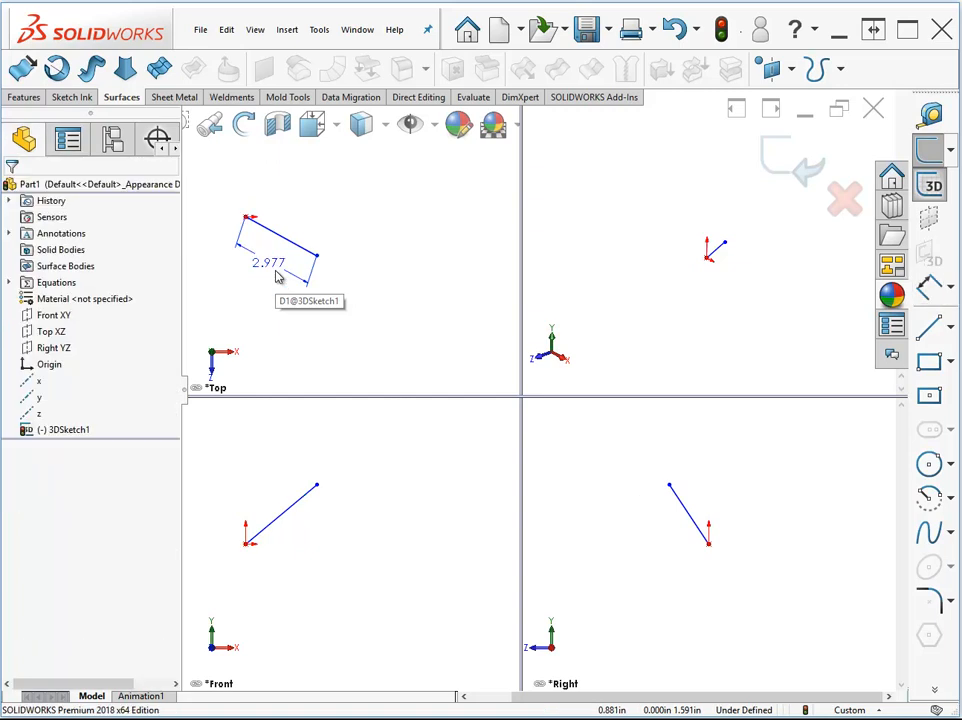
Dimension the distance from the Right YZ plane to the line's free endpoint as 3 in
click(928, 287)
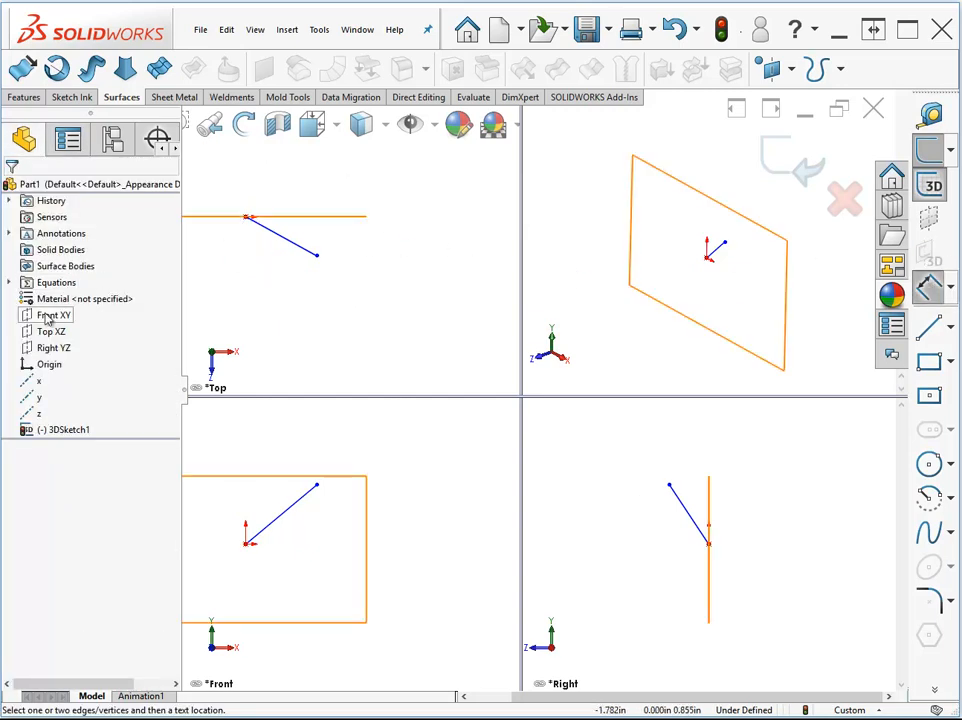
click(52, 347)
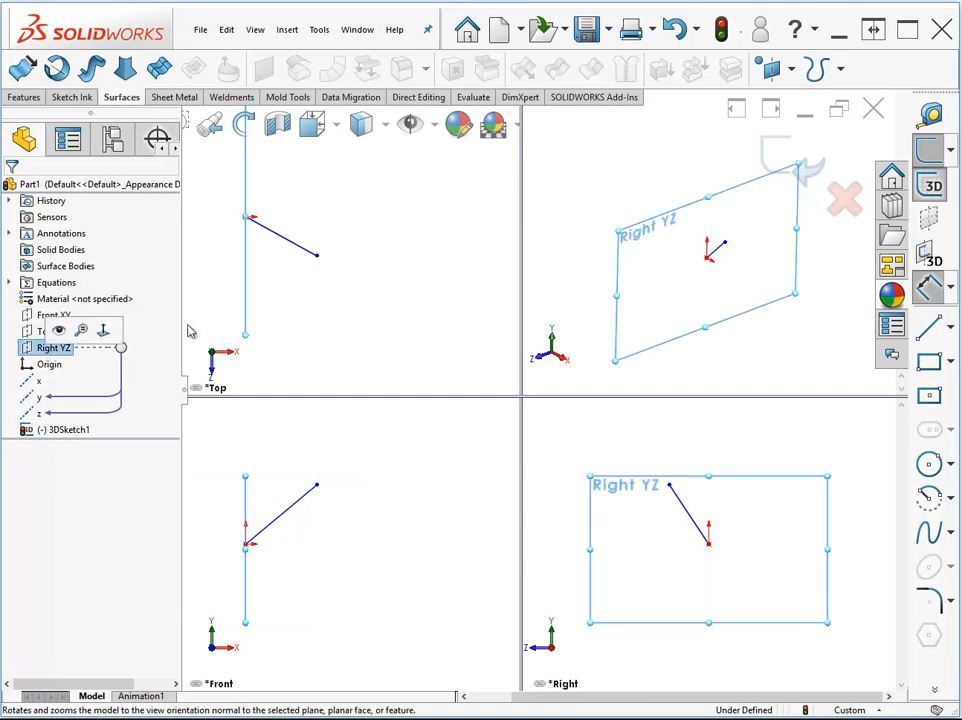
click(318, 258)
click(294, 307)
text(3)
key(Return)
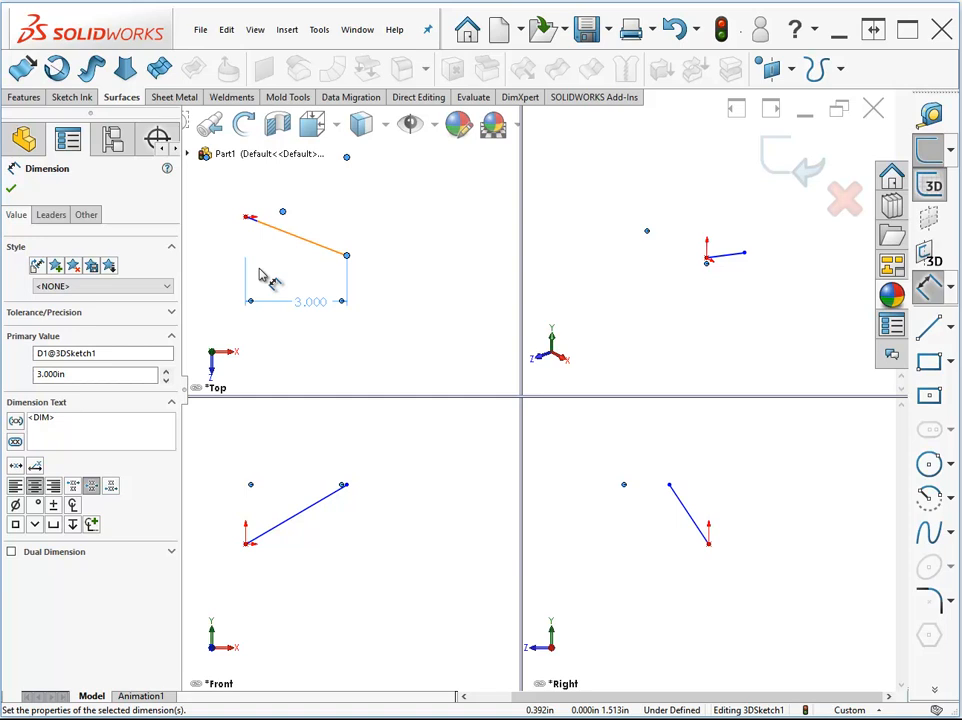
Dimension the distance from the Front XY plane to the line's free endpoint as 2 in
click(191, 154)
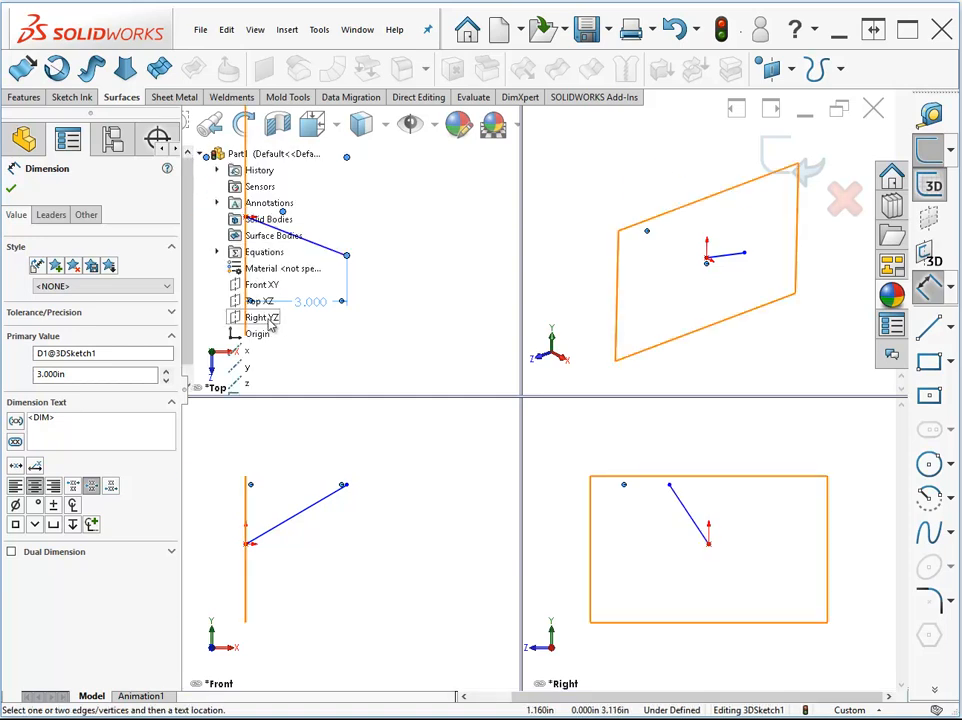
click(252, 288)
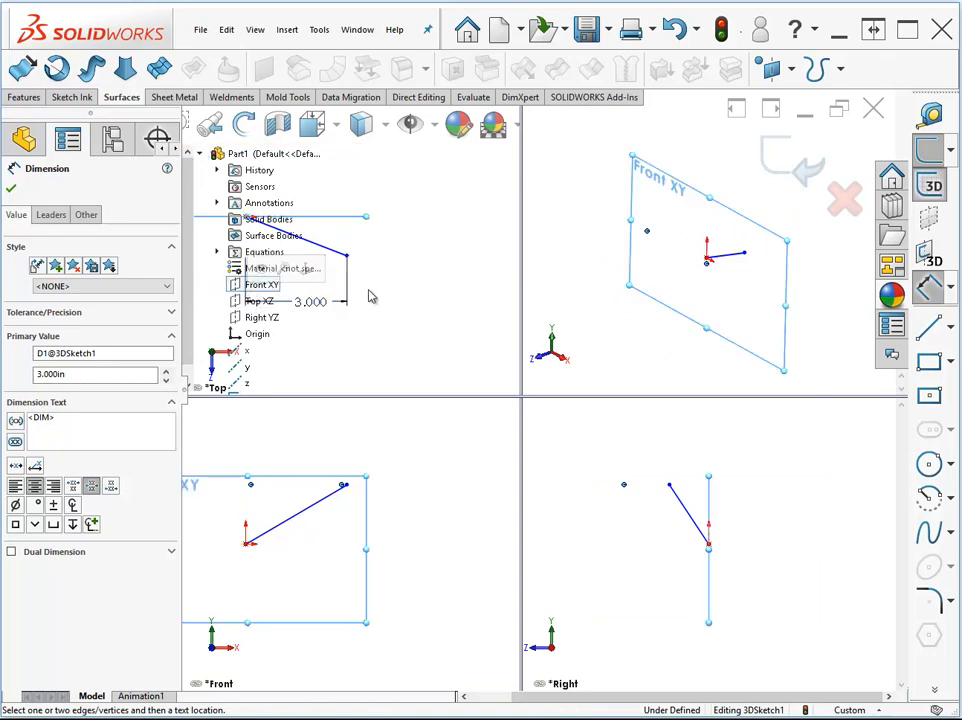
click(347, 257)
click(412, 262)
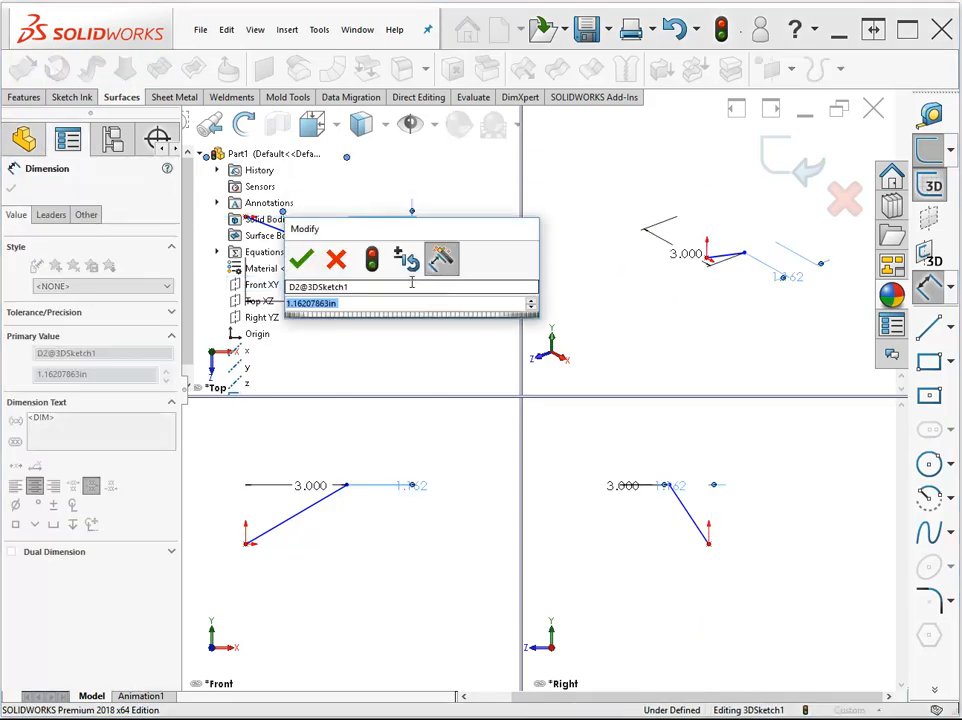
text(2)
key(Return)
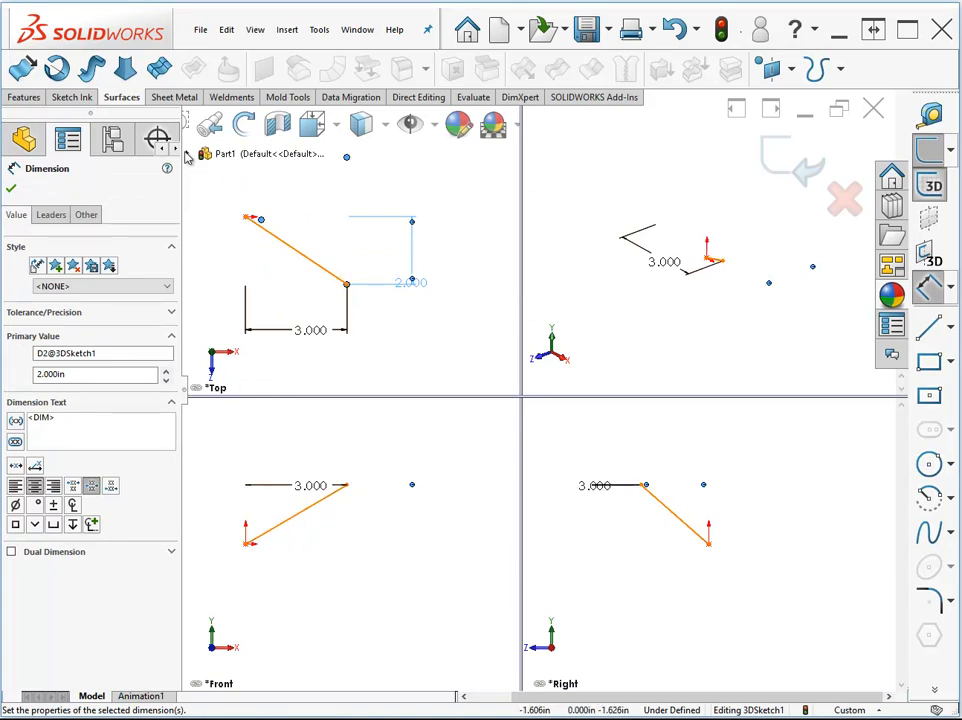
Dimension the distance from the Top XZ plane to the line's free endpoint, accepting the current value
click(190, 154)
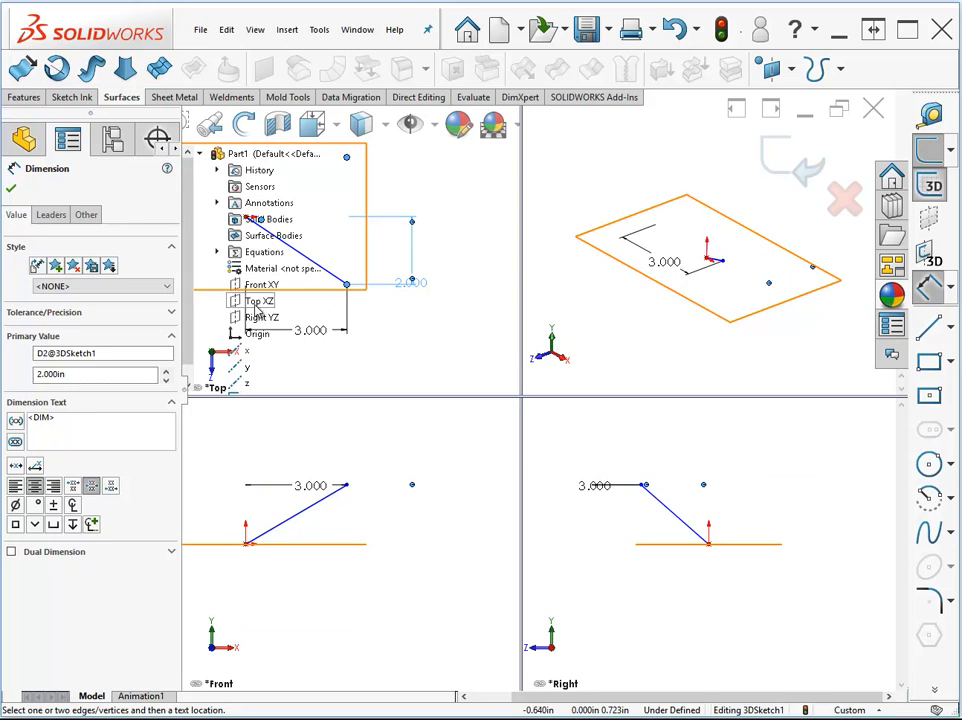
click(257, 302)
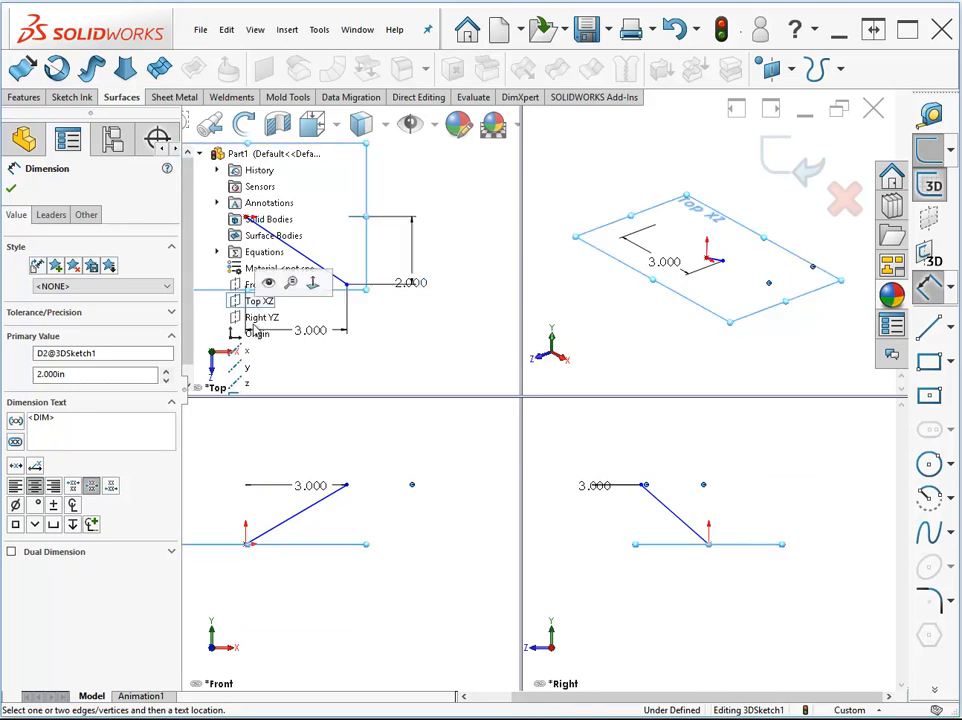
click(347, 487)
click(404, 515)
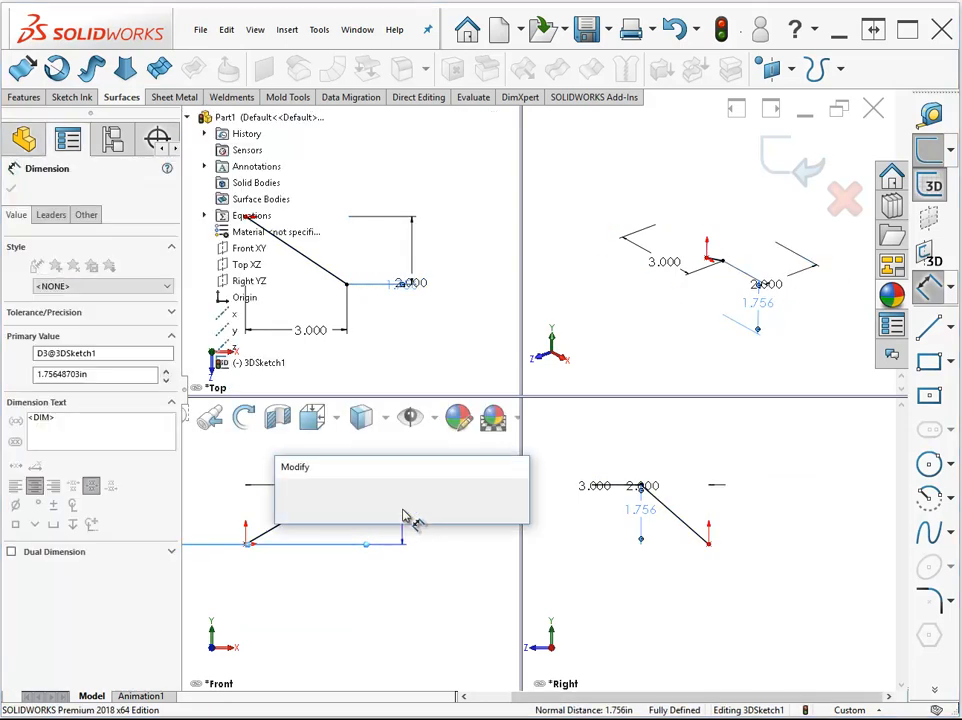
click(293, 510)
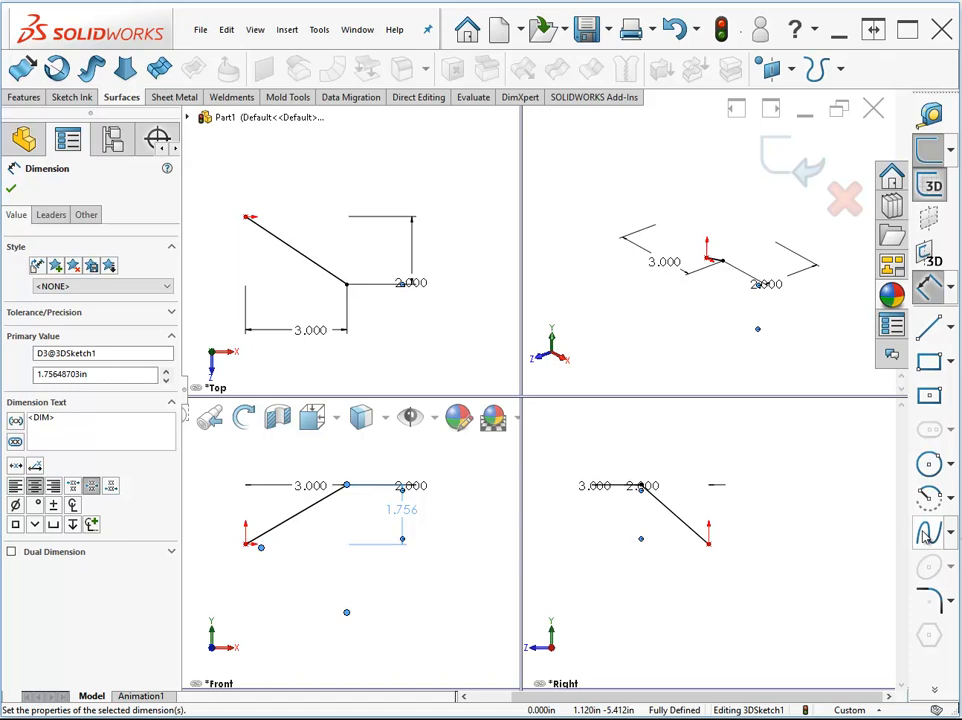
Sketch connected lines from the dimensioned endpoint: about 5.72 in along Z, back to the origin, and about 3.49 in down along Y
click(929, 329)
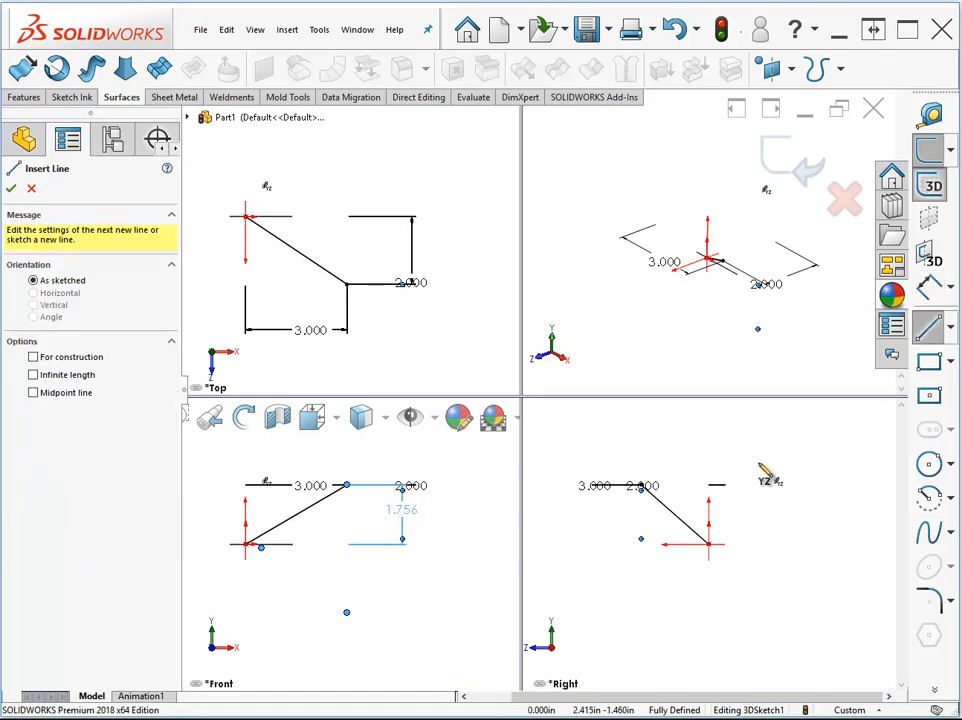
click(641, 485)
click(836, 486)
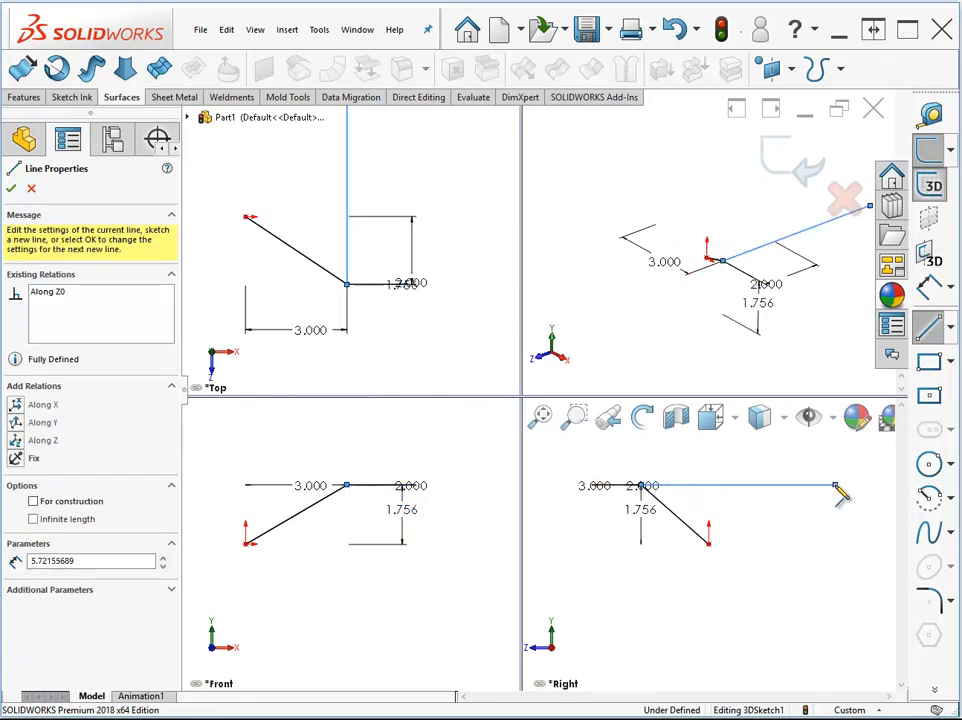
click(709, 544)
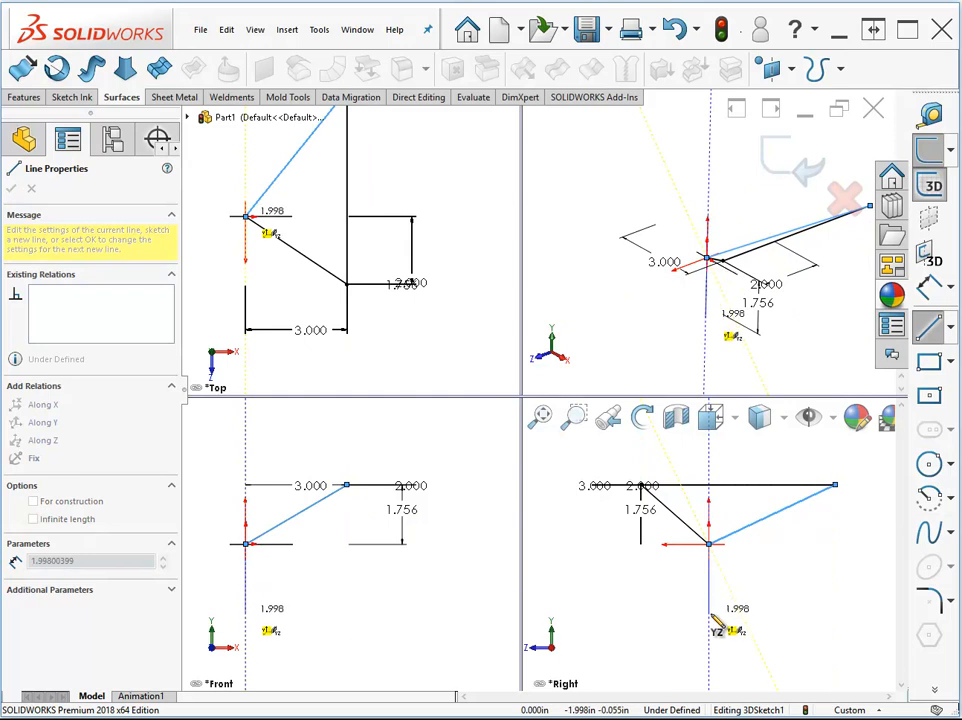
click(712, 660)
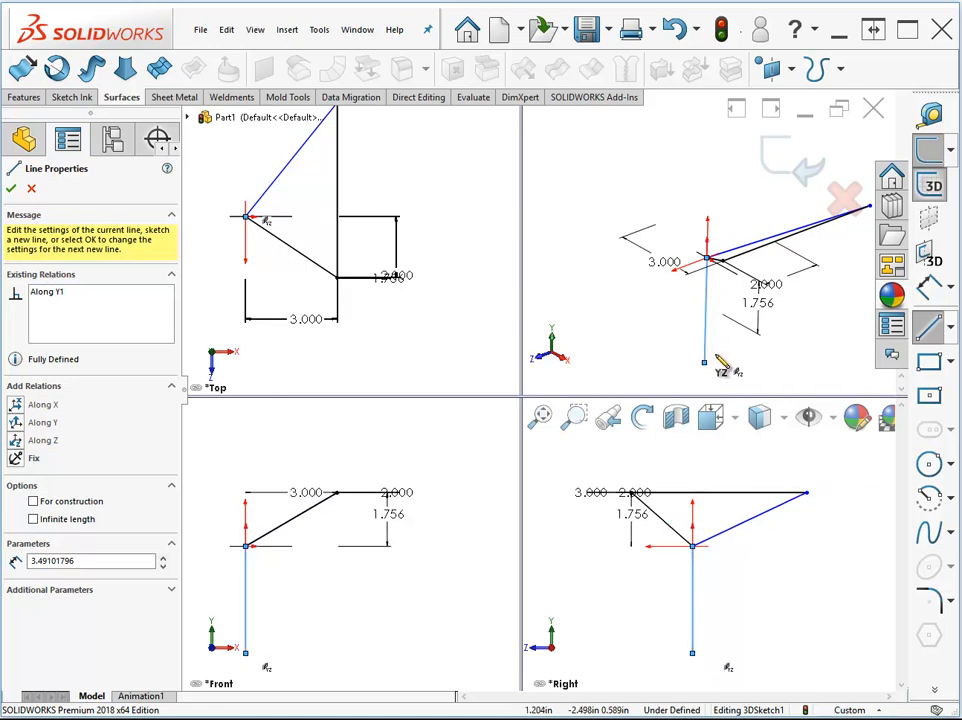
Sketch a closed ZX base outline from the vertical line's lower end, with sides about 2.04 in along X, 5.83 in along Z and 2.51 in along X
click(705, 363)
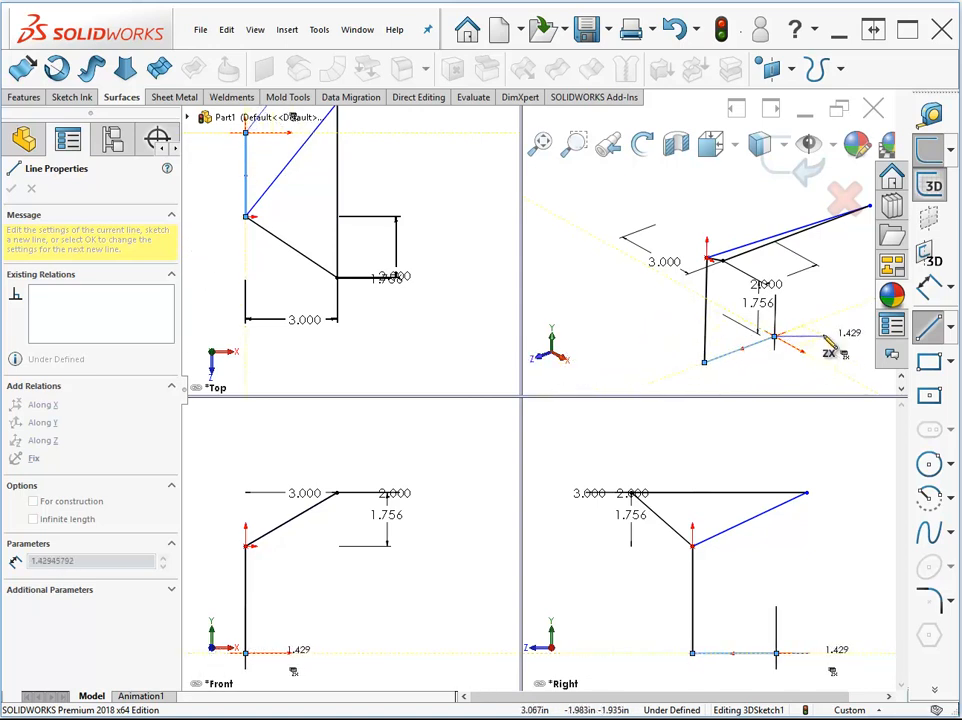
click(707, 260)
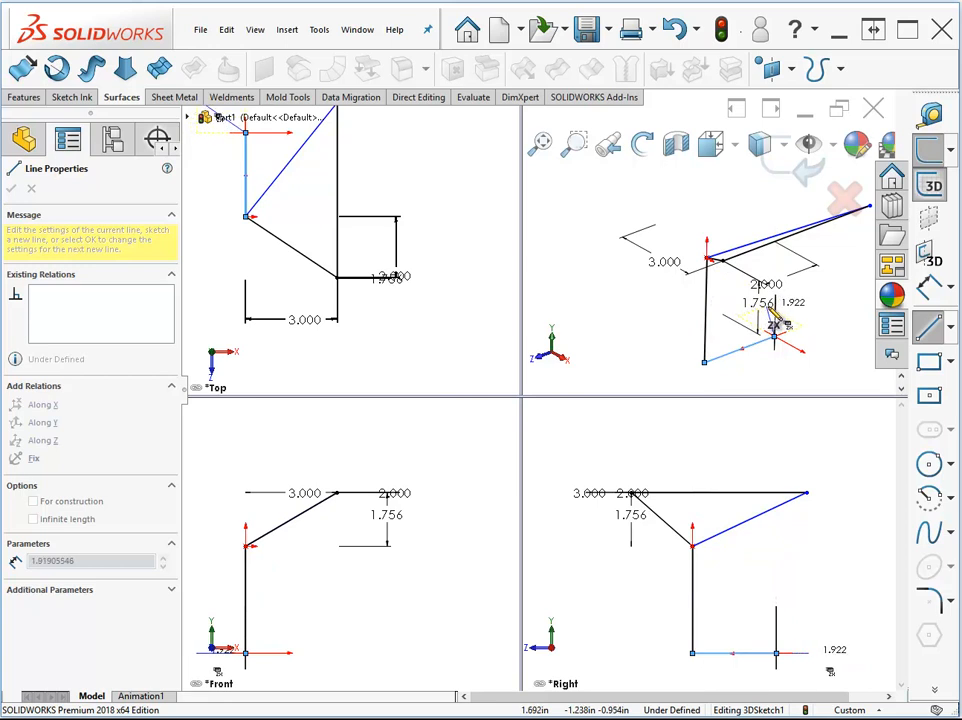
click(819, 363)
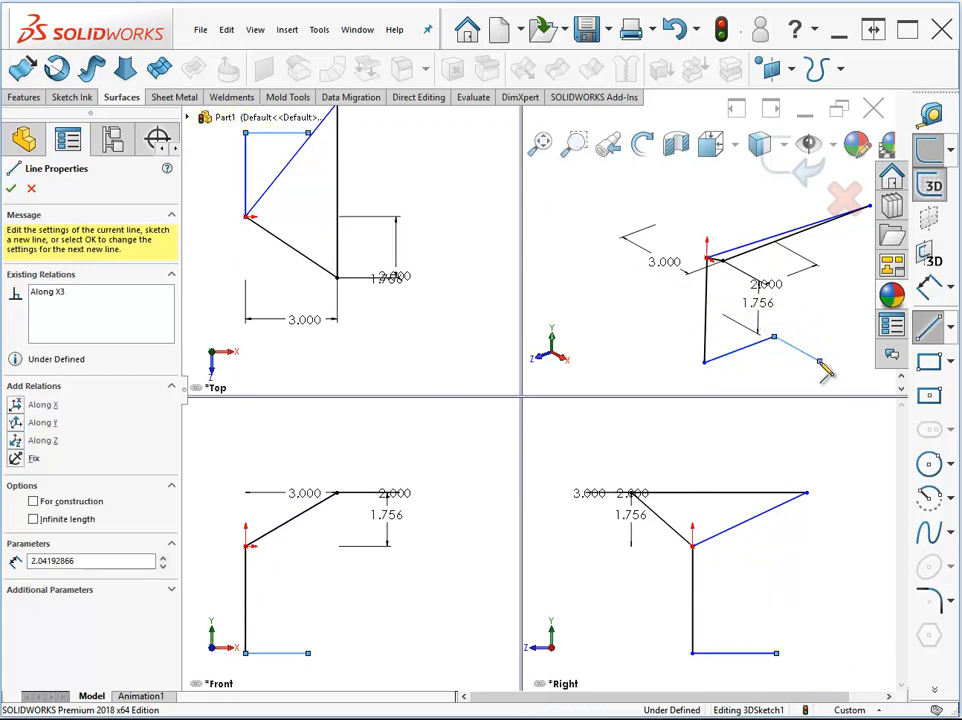
scroll(821, 366, up, 3)
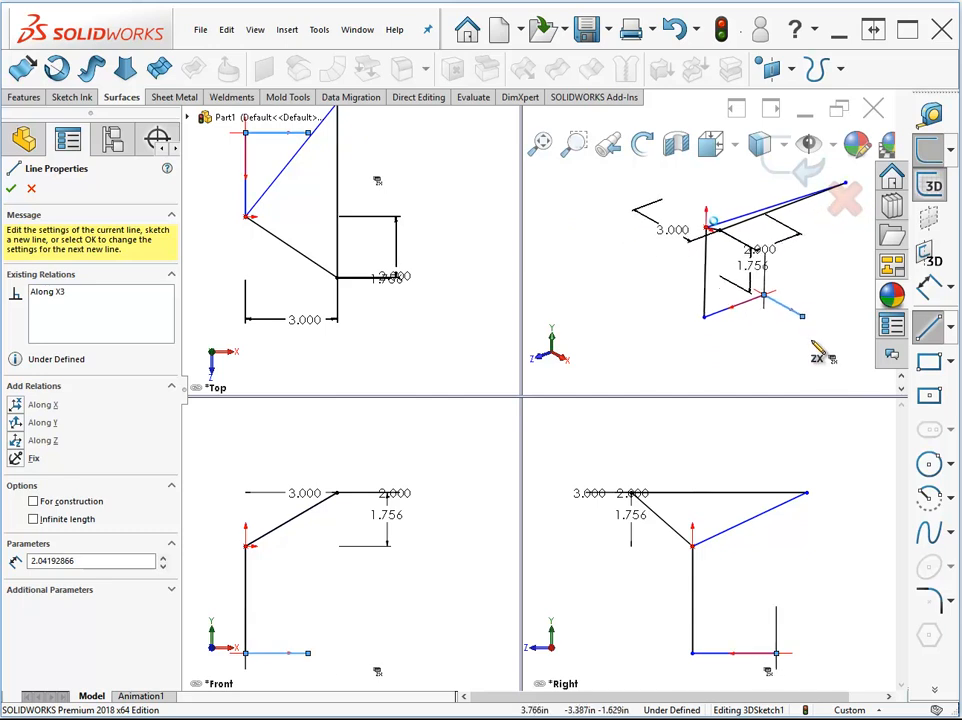
click(677, 366)
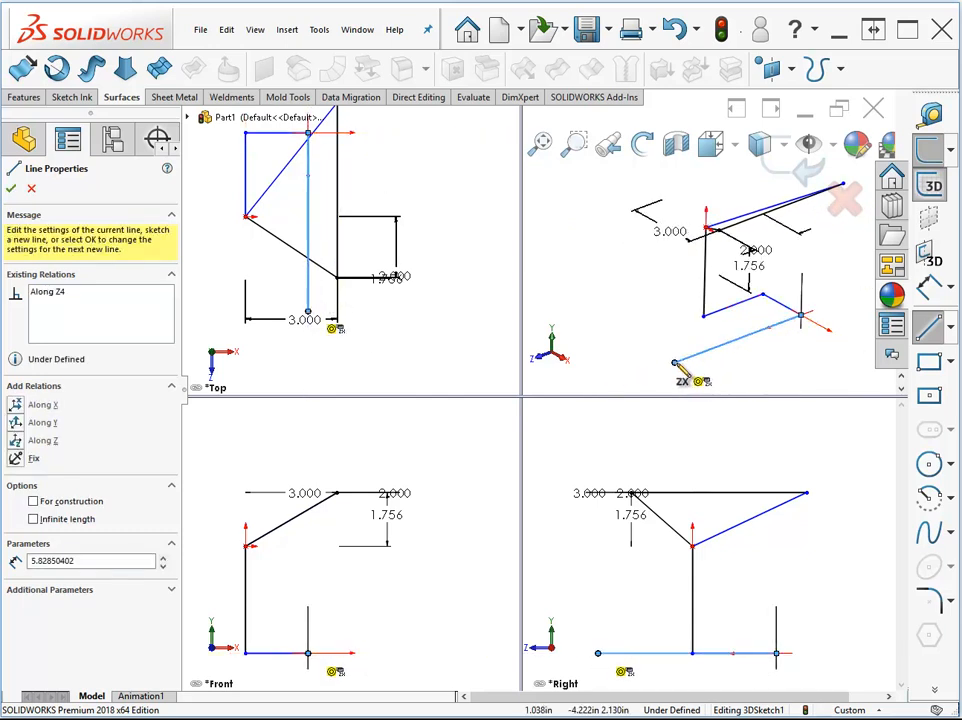
click(628, 340)
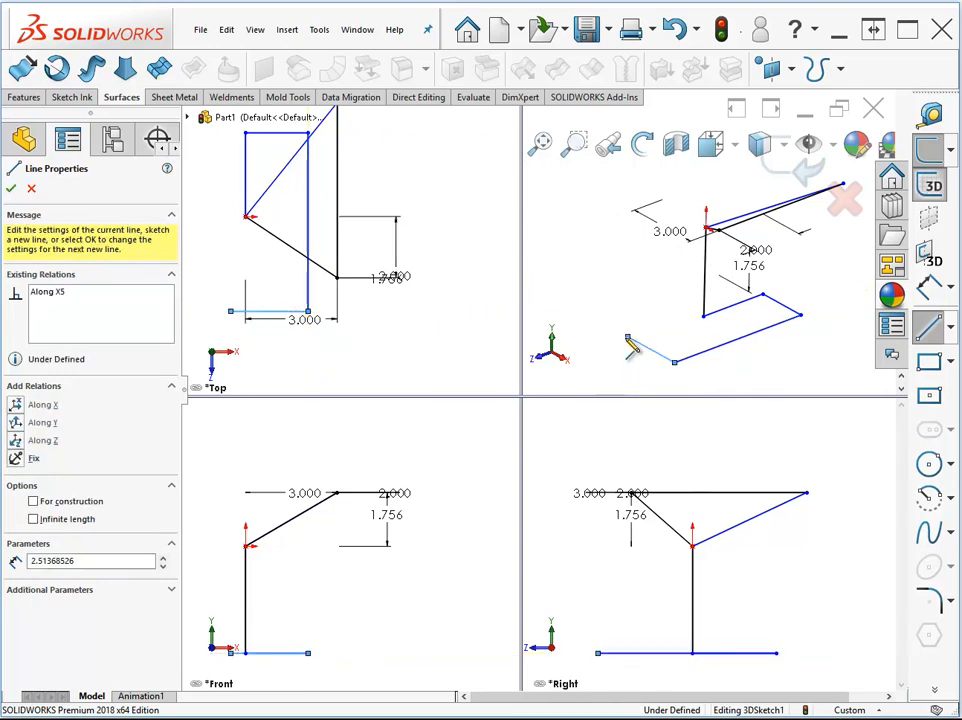
click(710, 328)
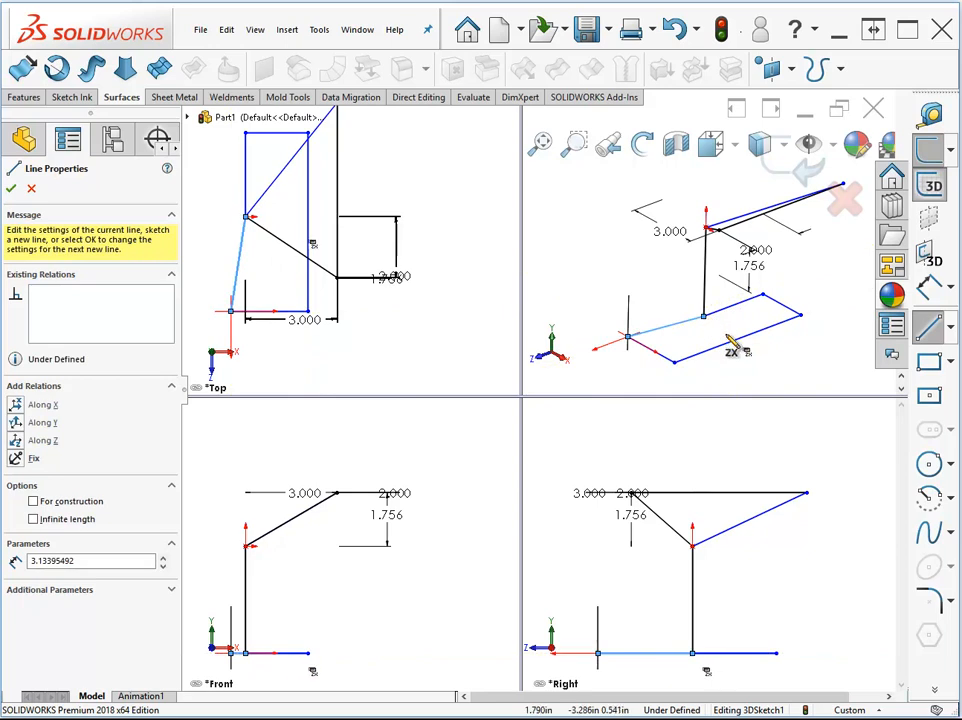
key(Escape)
key(Escape)
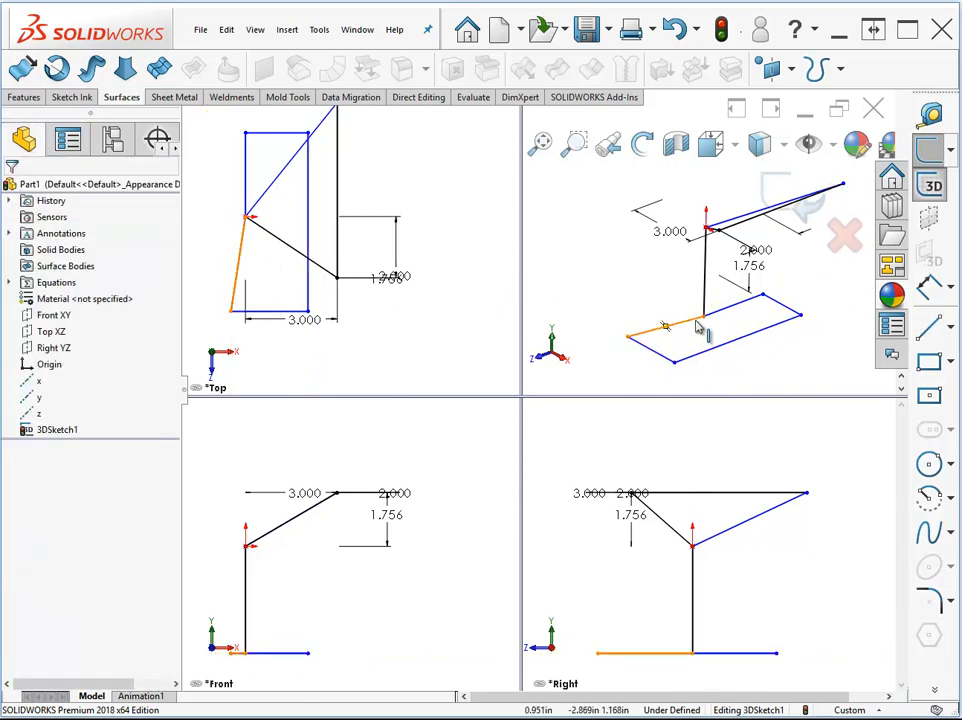
Apply an Along Z relation to the slanted base line and its neighbour, and lower the base until the vertical line is about 4.66 in long
click(689, 329)
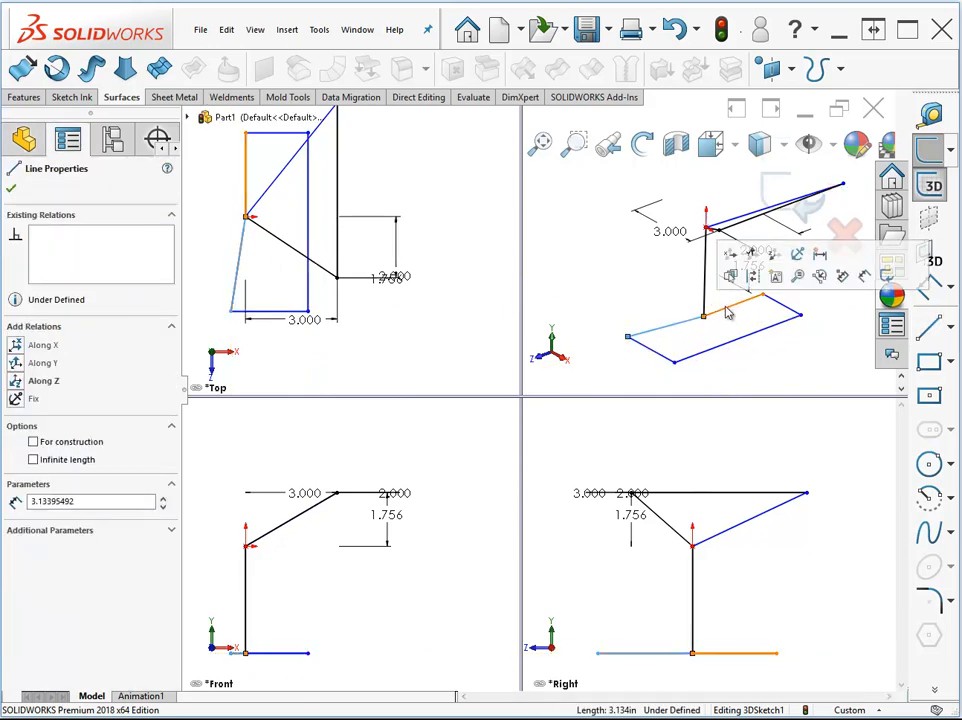
ctrl+click(733, 311)
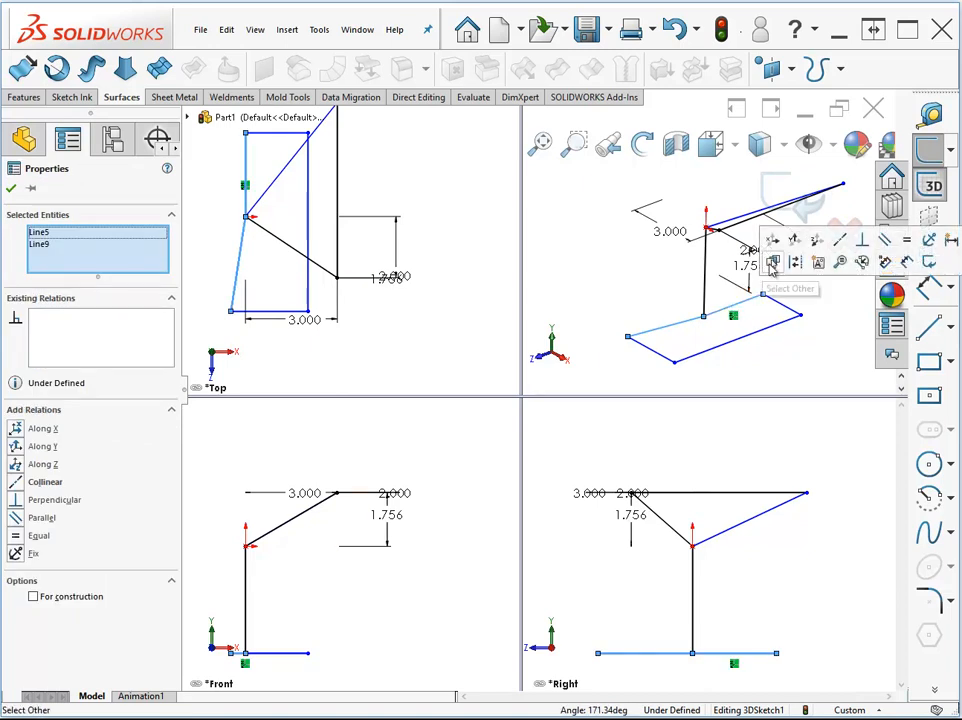
click(818, 245)
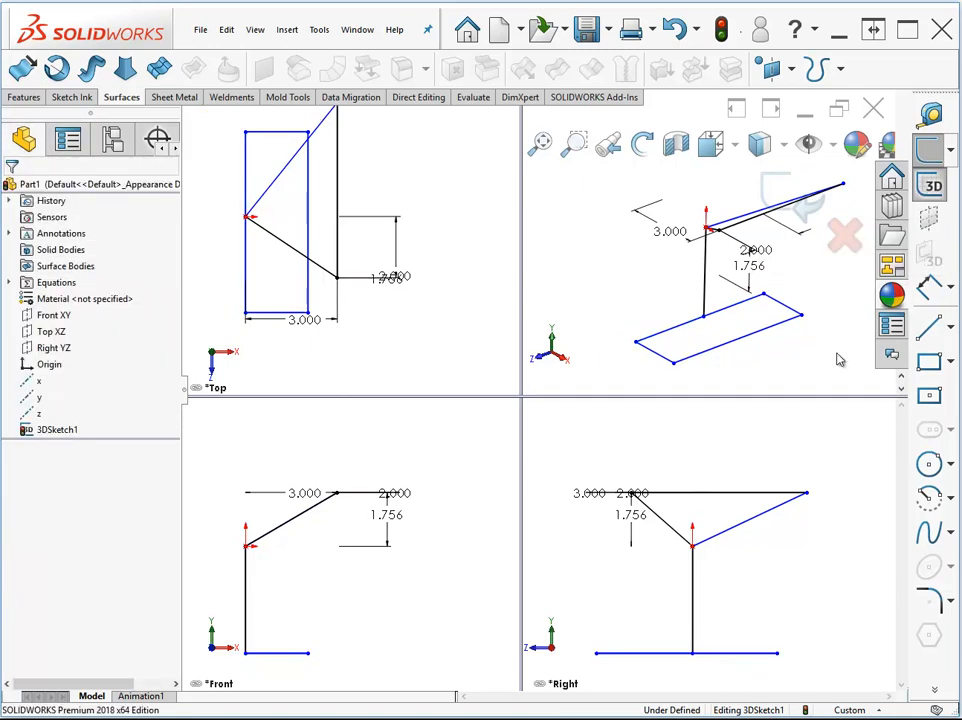
mouse_move(710, 330)
mouse_down()
mouse_move(708, 363)
mouse_move(703, 298)
mouse_move(703, 344)
mouse_up()
click(868, 337)
Dimension the vertical line between the origin and the base outline as 5 in
click(928, 287)
click(705, 262)
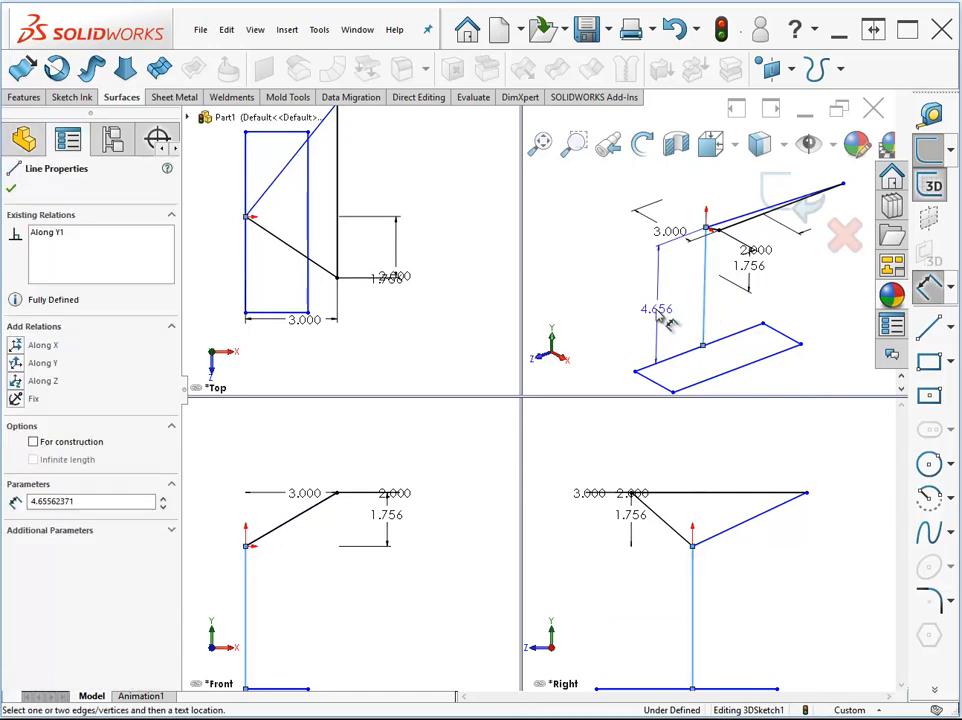
click(652, 323)
text(5)
key(Return)
Dimension the distance between the base outline's short sides and the front segment of its split long side, accepting the current values
click(670, 366)
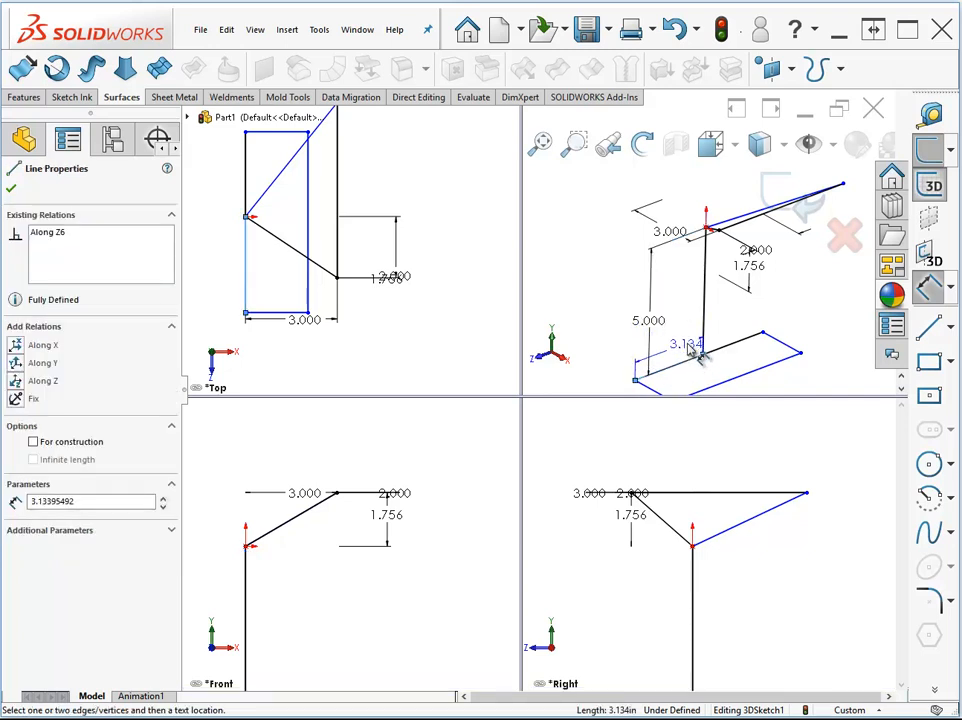
key(Escape)
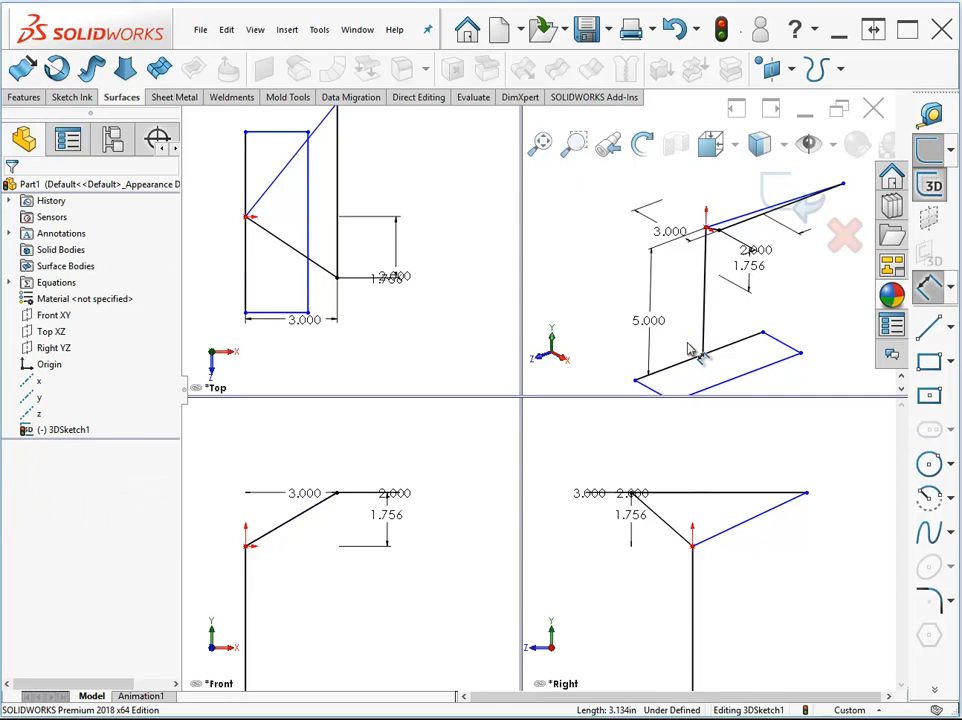
click(645, 386)
click(679, 341)
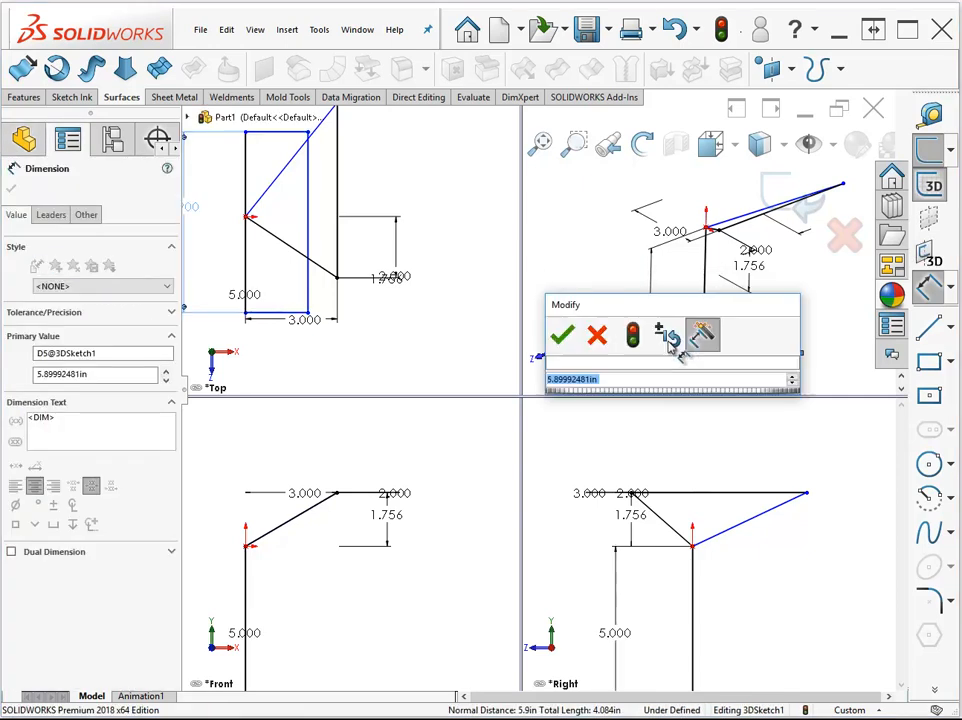
key(Return)
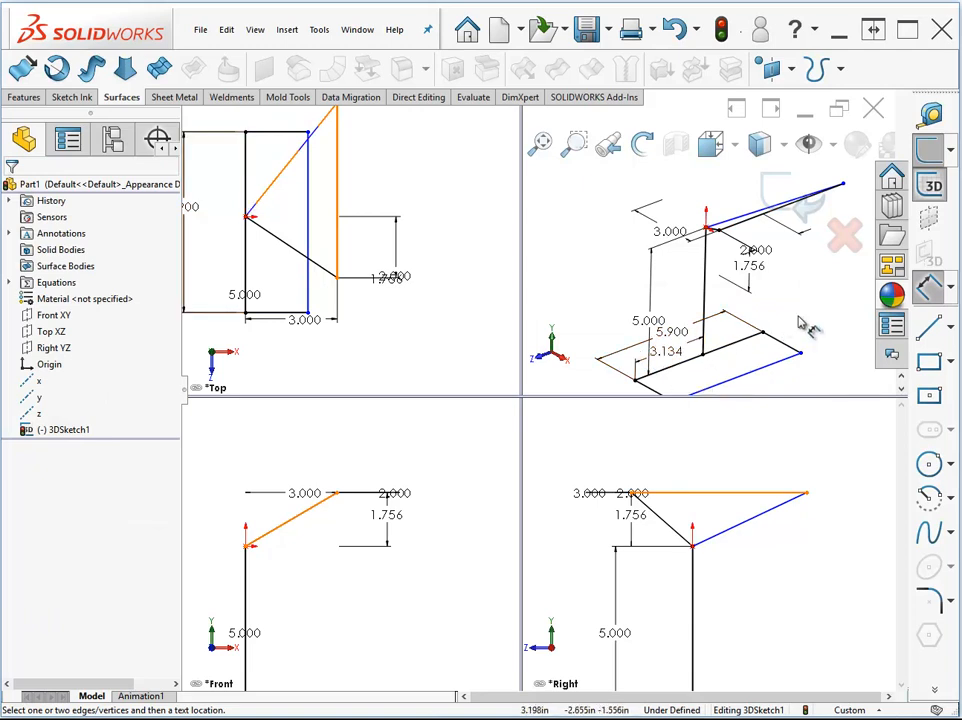
Exit the 3D sketch and add a Weldment feature to the part
middle_drag(797, 314, 755, 327)
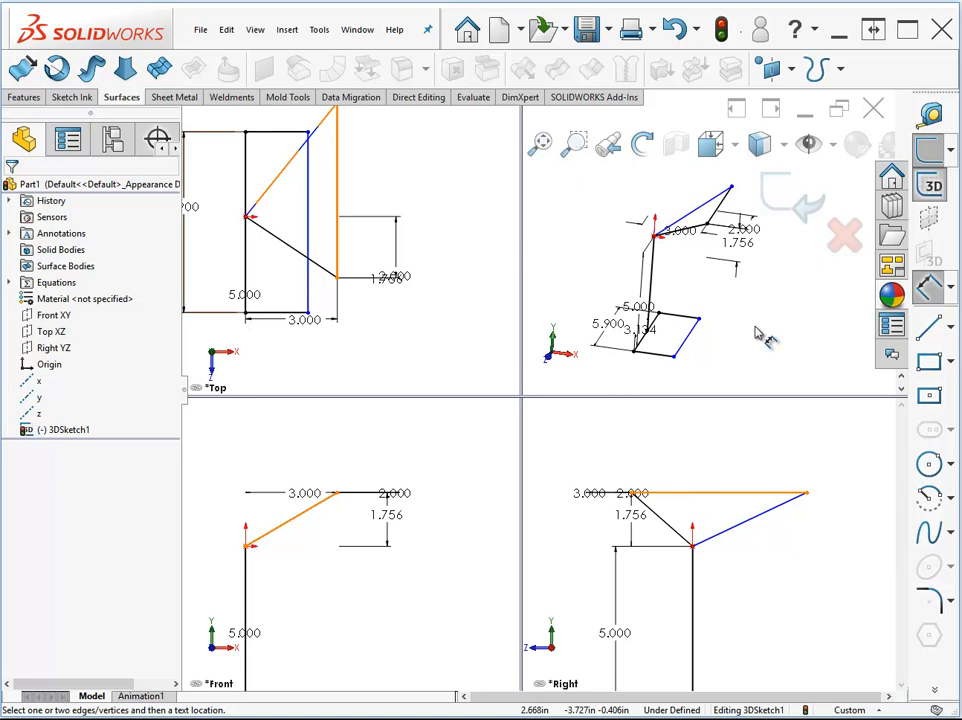
click(235, 101)
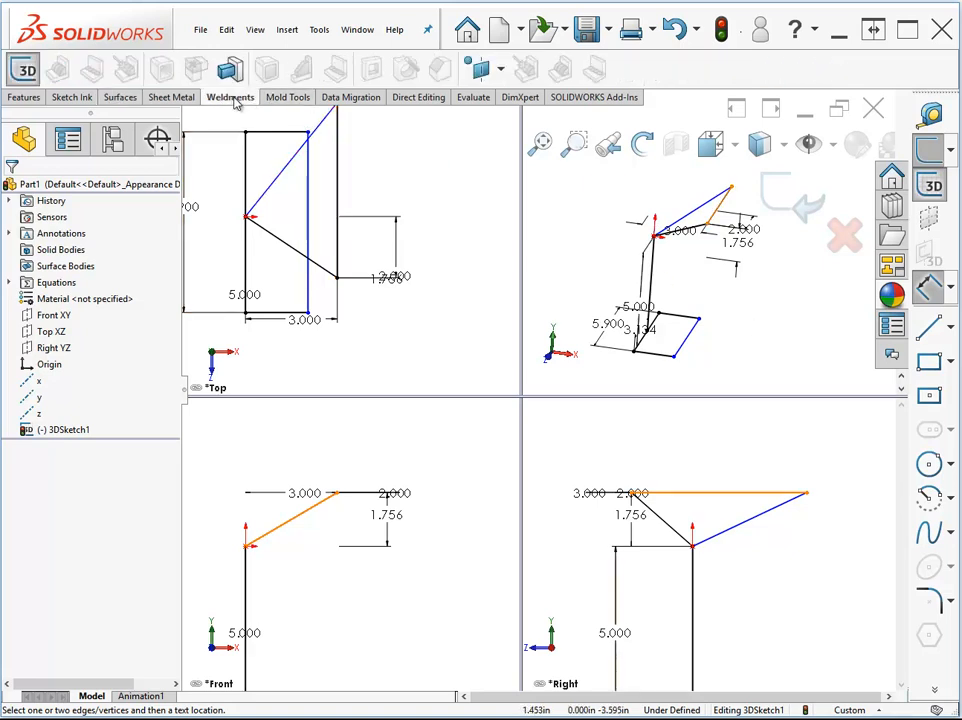
click(806, 203)
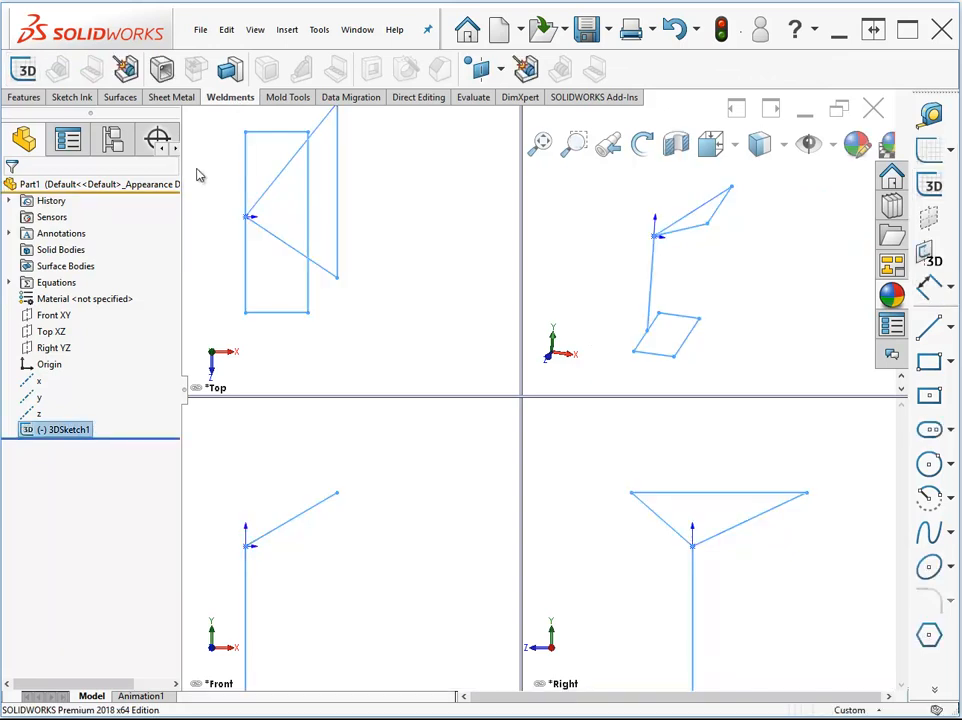
click(126, 83)
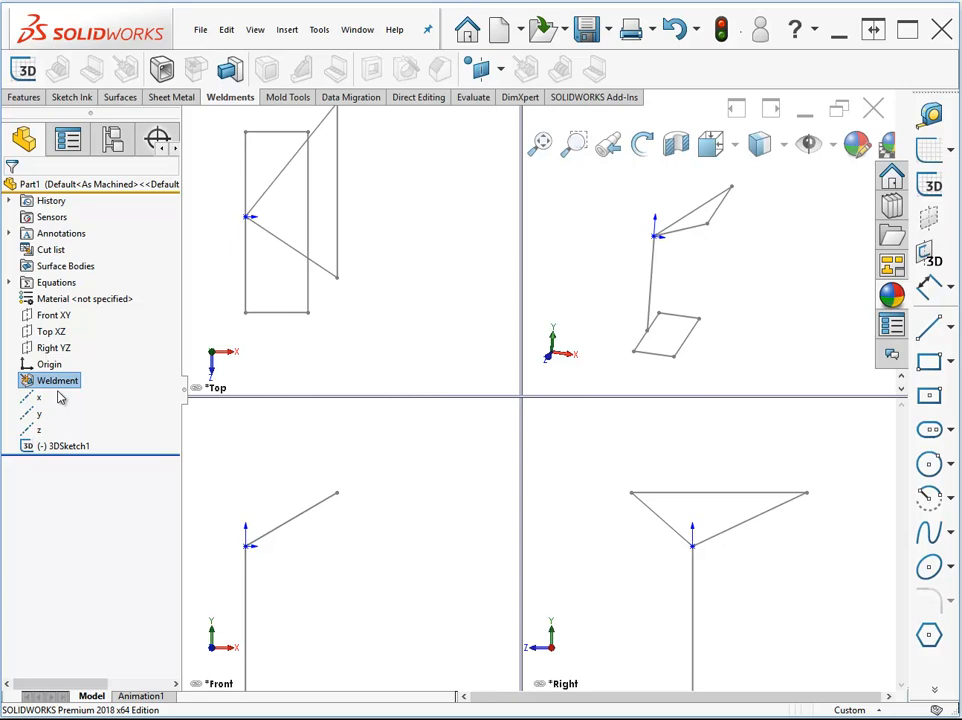
Start a Structural Member, look through the Custom profile types, and set the standard to ansi inch
click(162, 68)
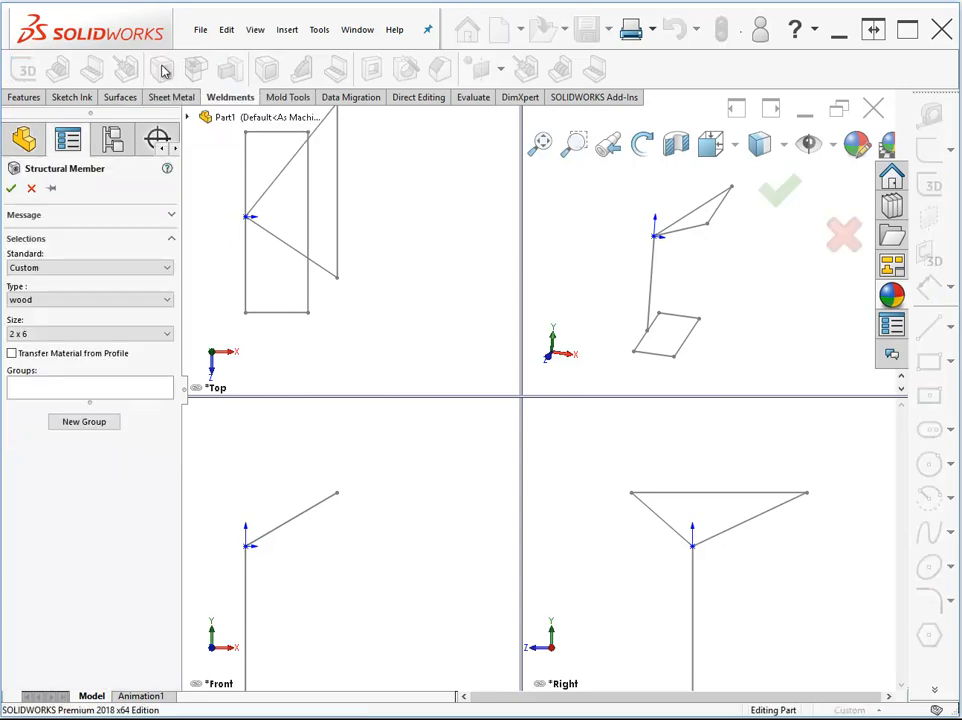
click(77, 269)
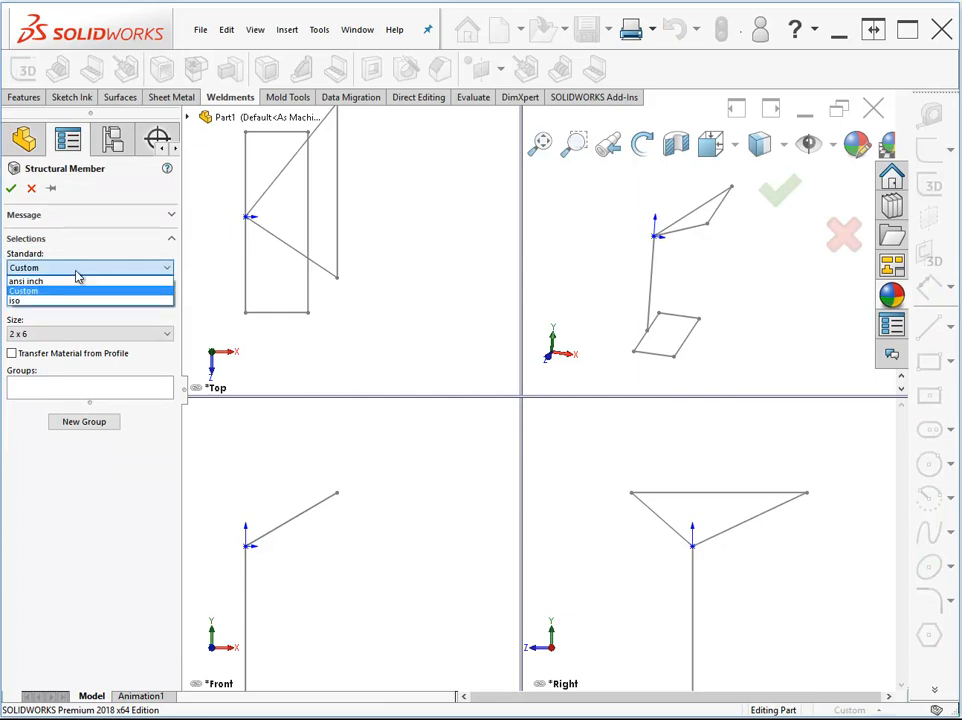
click(28, 292)
click(28, 299)
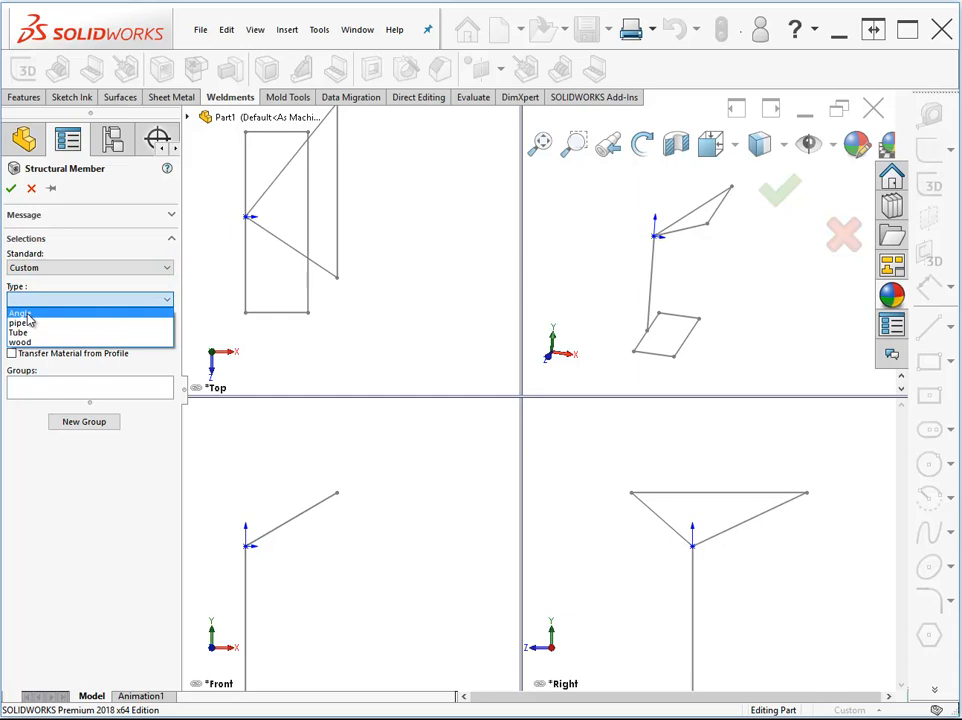
click(46, 280)
click(42, 268)
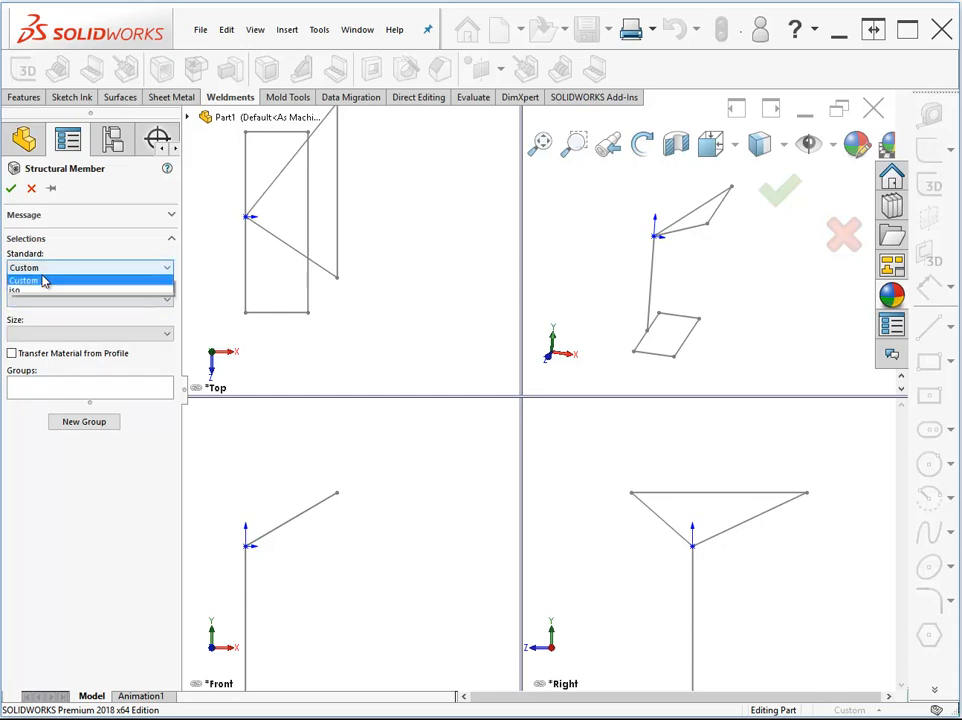
click(35, 282)
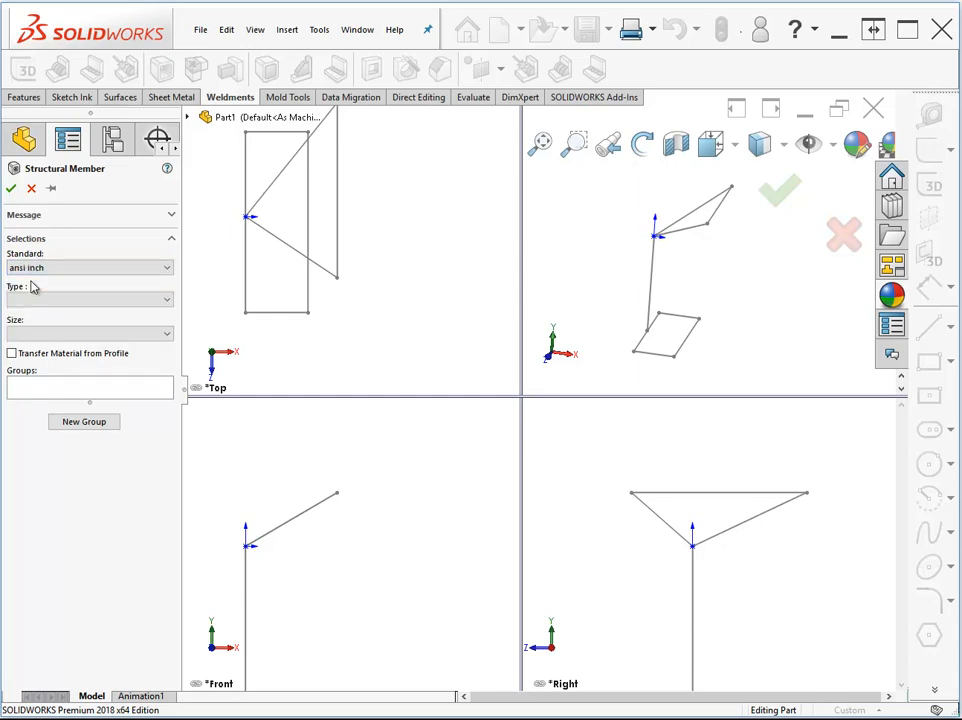
Look through the ansi inch profile types, then switch the standard to Custom and look through its types
click(43, 298)
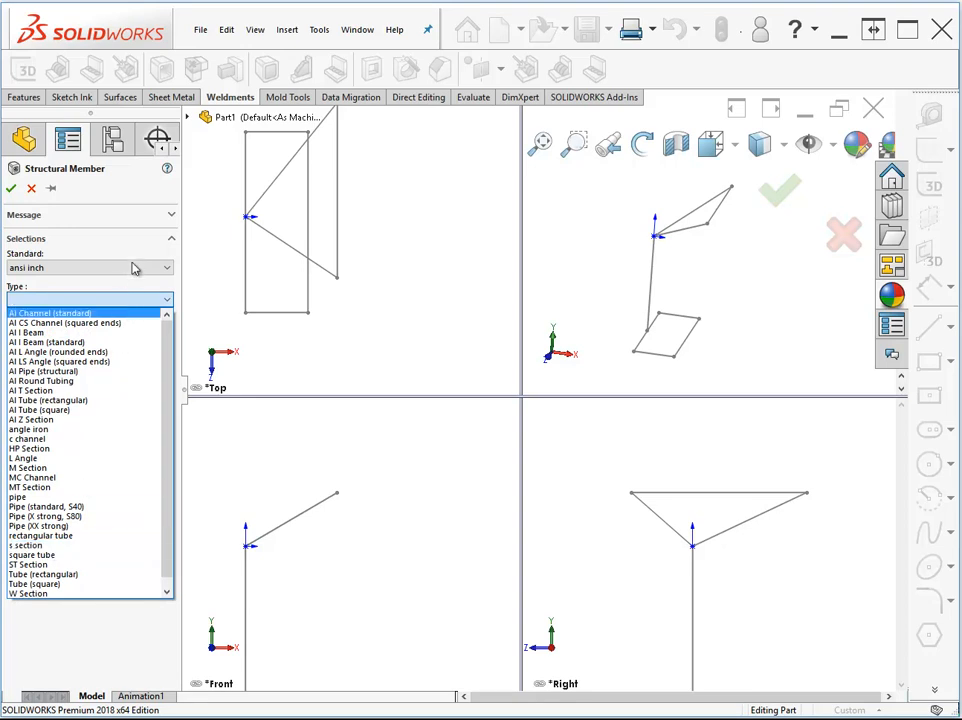
click(70, 274)
click(70, 268)
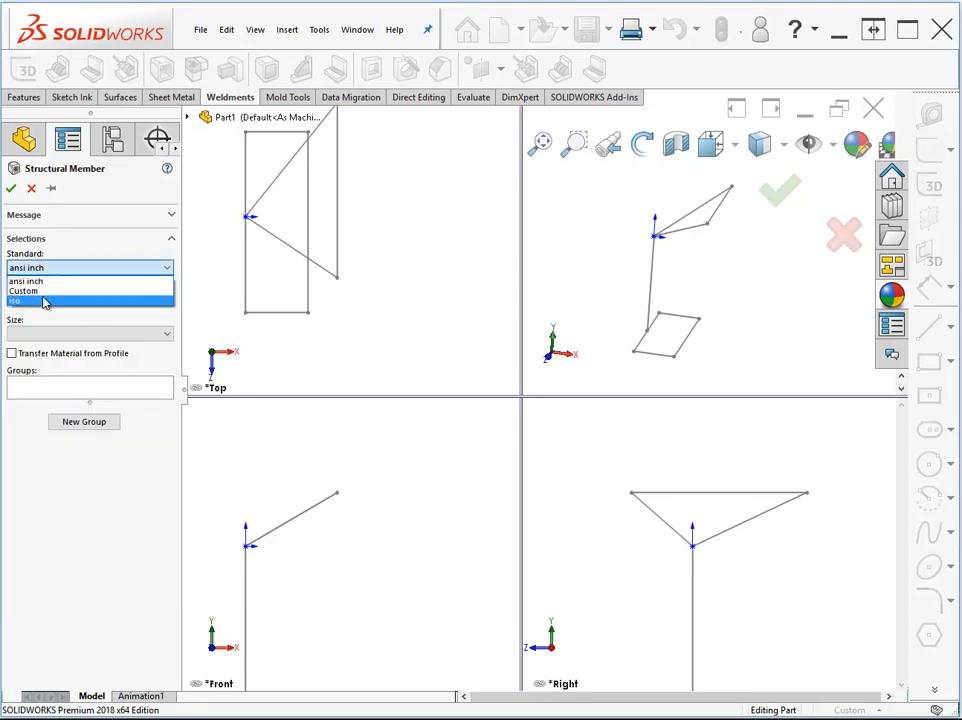
click(36, 294)
click(34, 302)
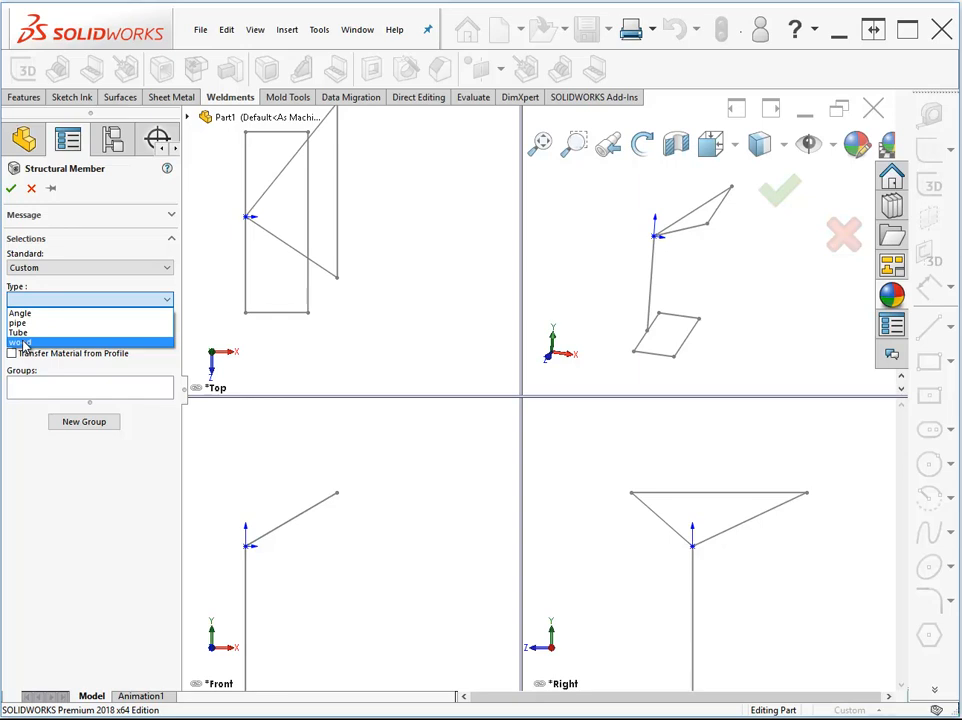
click(118, 275)
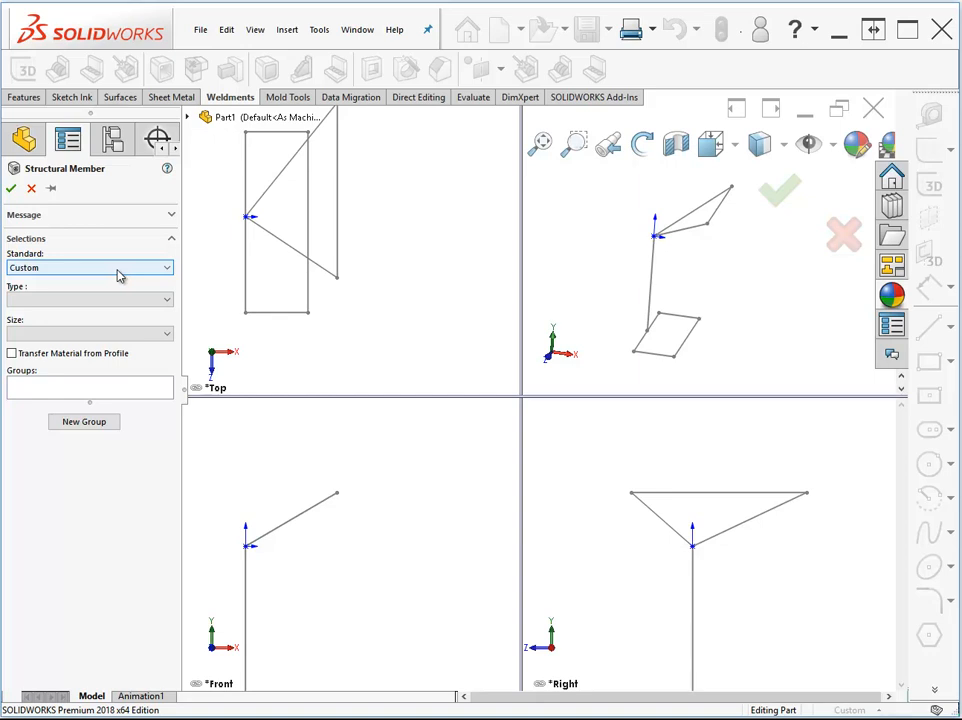
Create an ansi inch Al Channel (standard) C3x1.42 structural member along the front segment of the base outline's split long side
click(118, 268)
click(34, 285)
click(34, 299)
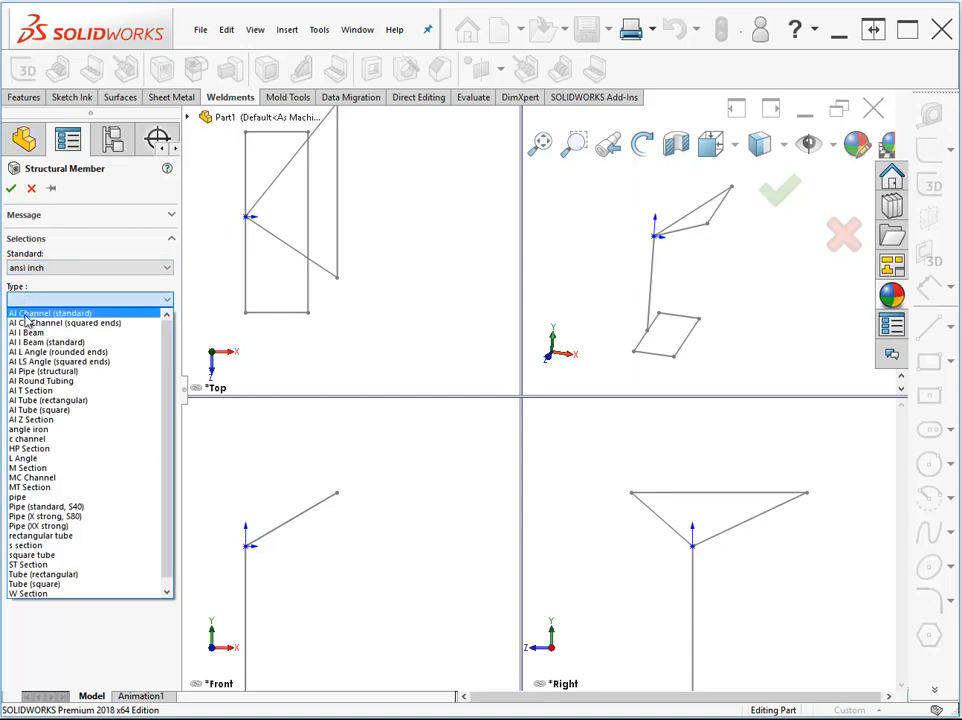
click(25, 315)
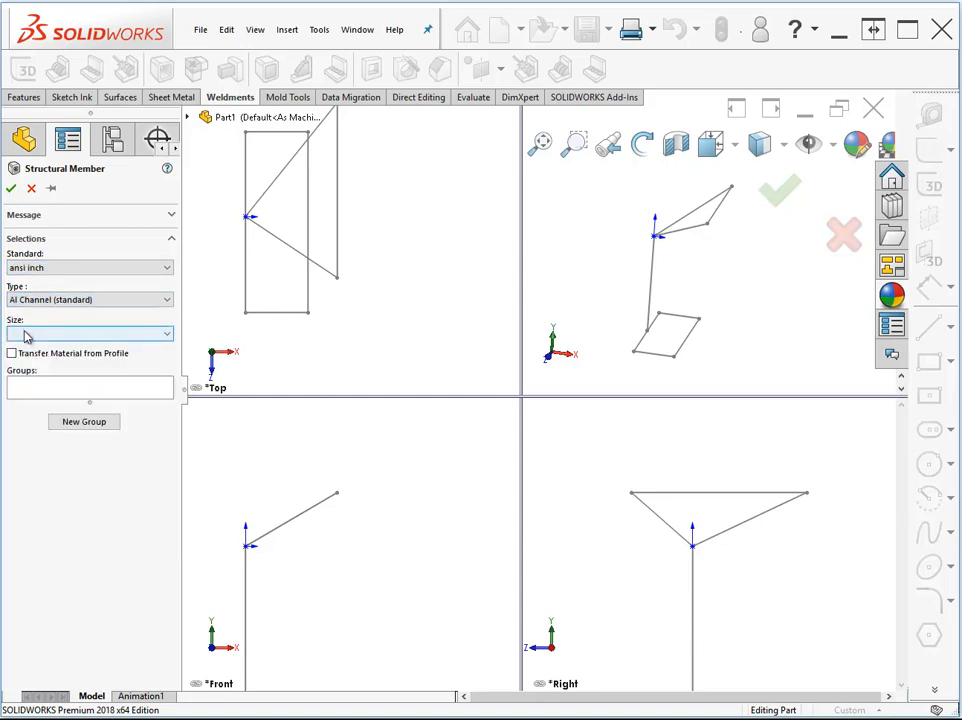
click(27, 332)
click(22, 348)
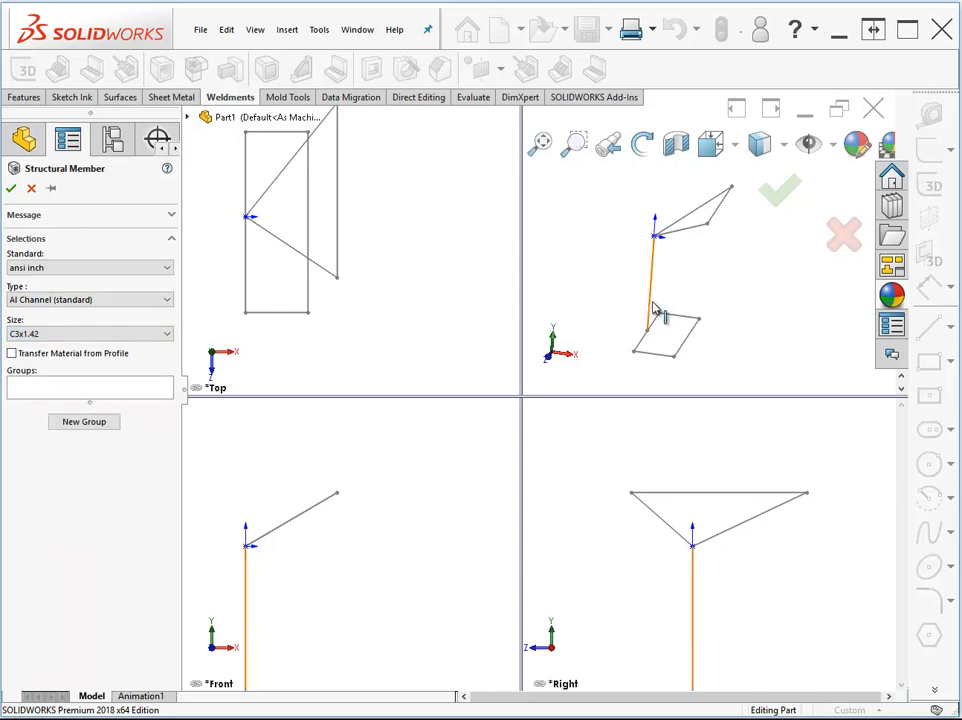
click(641, 341)
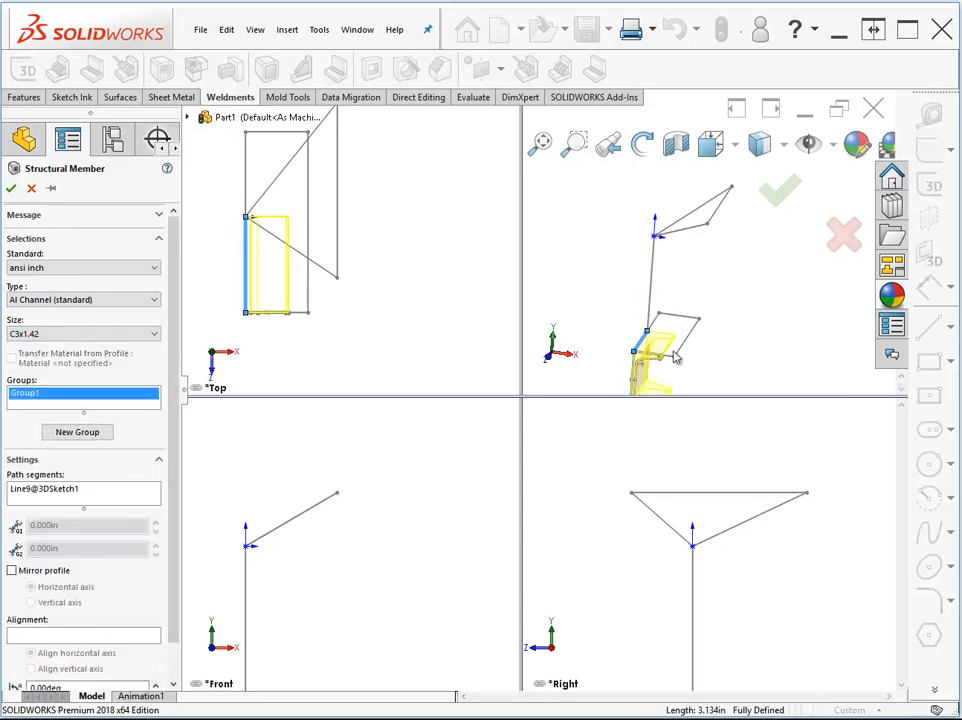
key(Return)
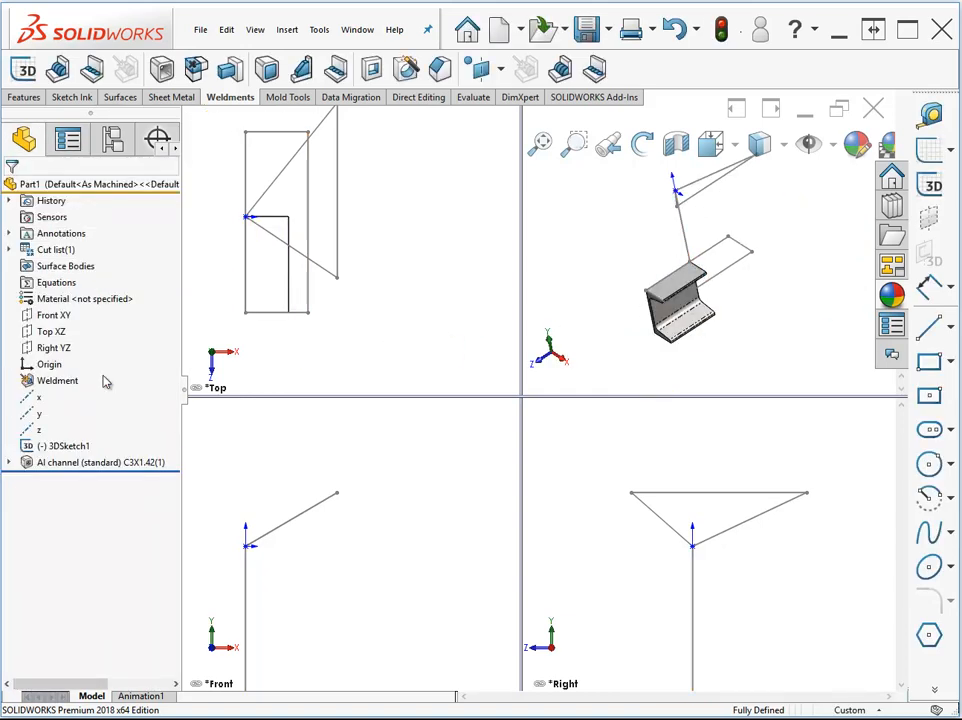
Reopen the 3D sketch for editing and pull the base outline's unsplit long side outward to widen the rectangle
click(63, 446)
click(73, 402)
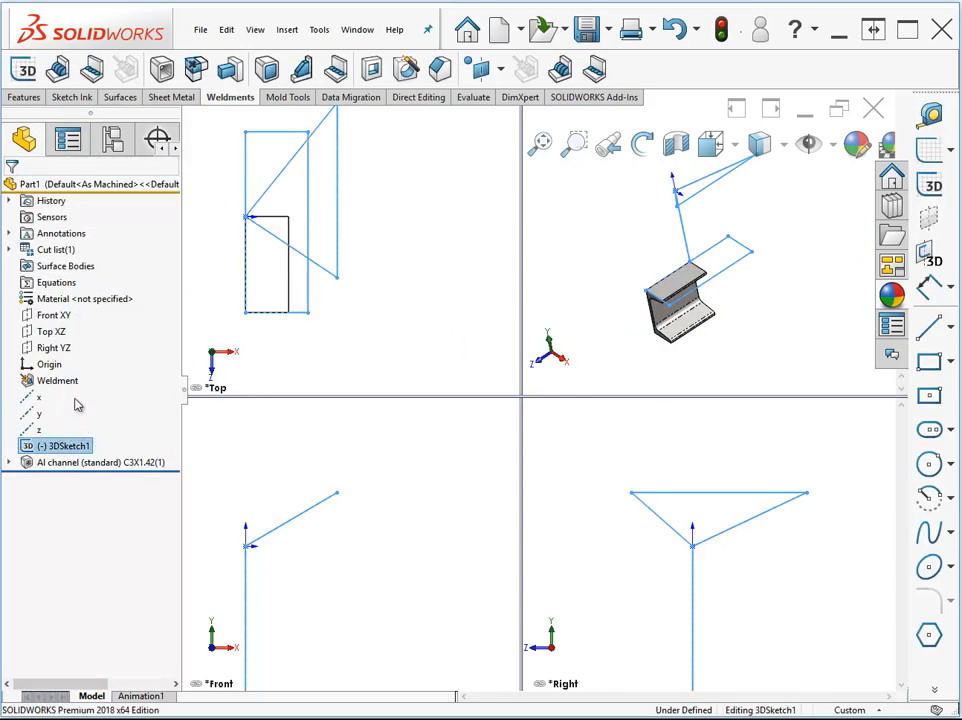
mouse_move(712, 283)
mouse_down()
mouse_move(762, 322)
mouse_move(790, 378)
mouse_move(843, 387)
mouse_up()
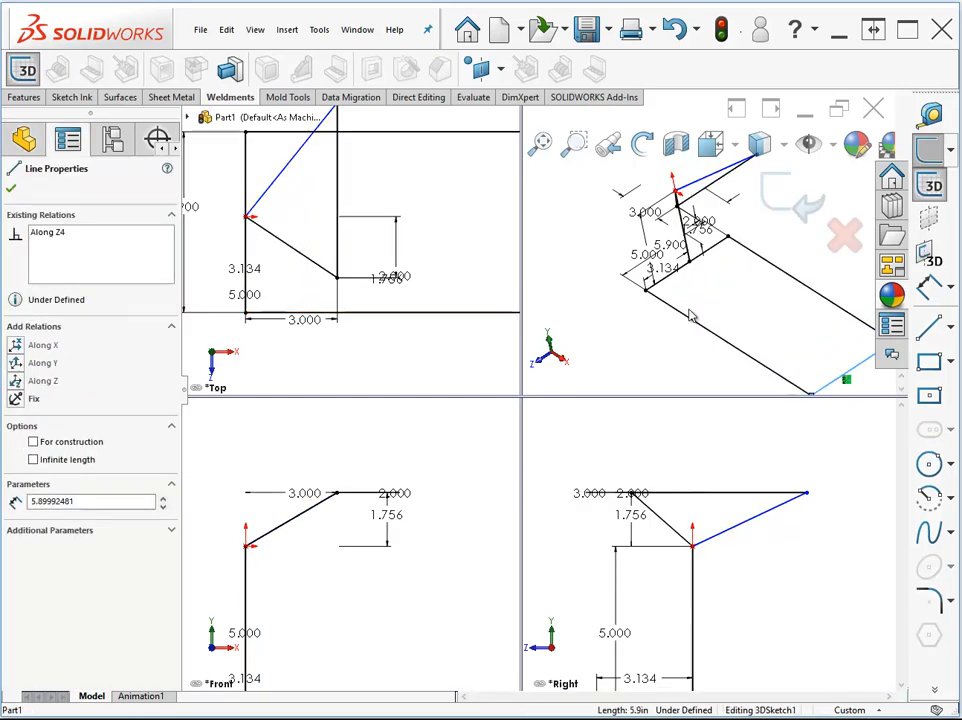
Set the length of the vertical line below the origin to 20 in
click(637, 258)
double_click(637, 258)
text(20)
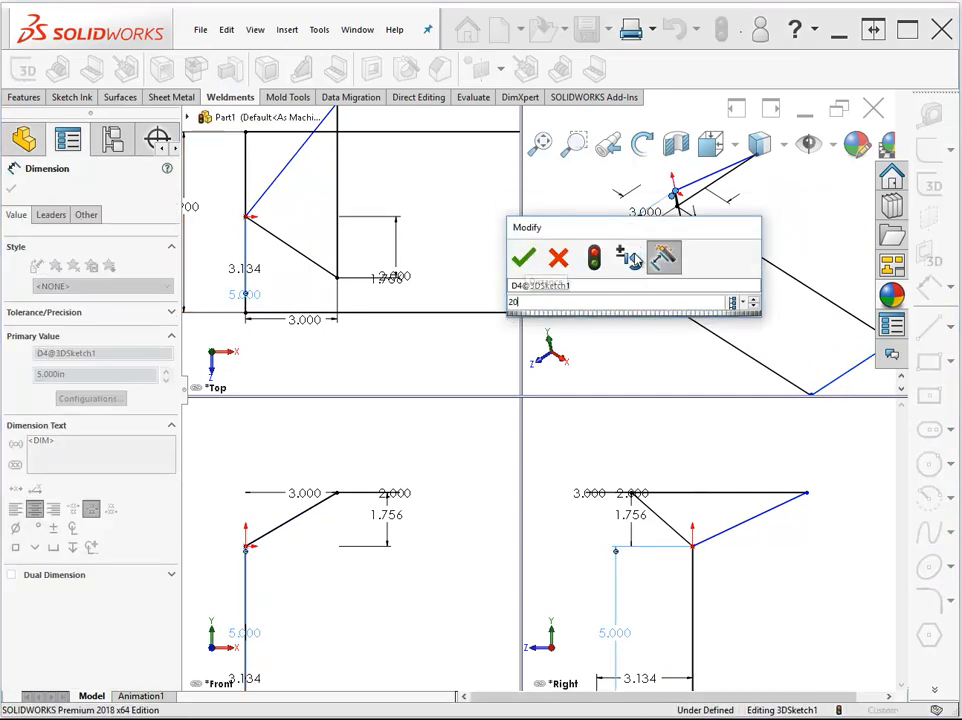
key(Return)
Set the base outline's overall long-side dimension to 20 in and its front segment to 15 in
scroll(756, 278, up, 5)
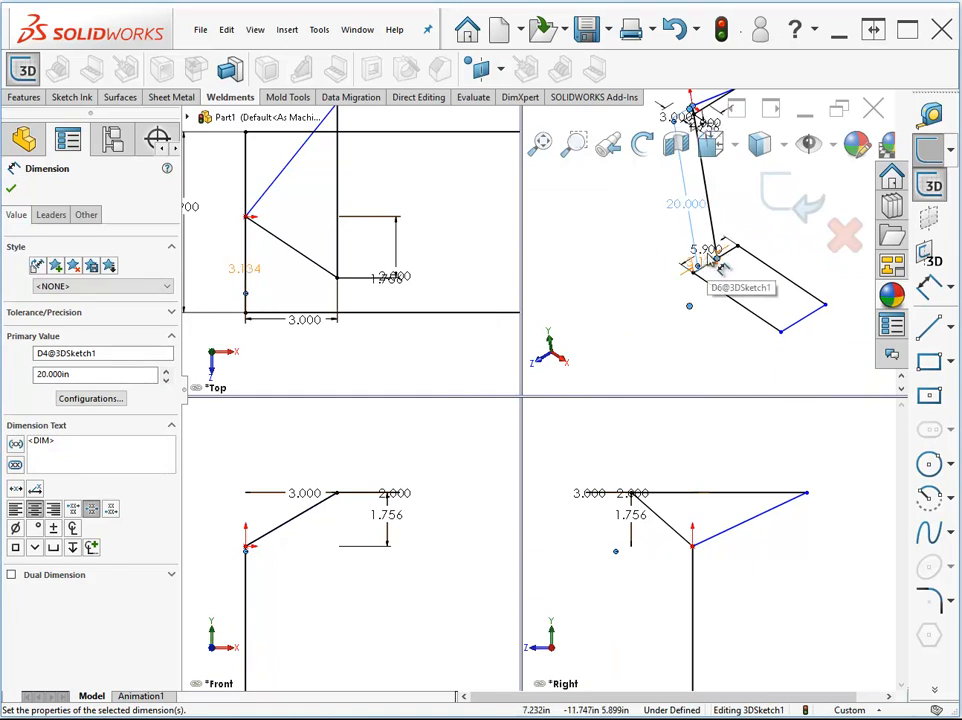
double_click(703, 251)
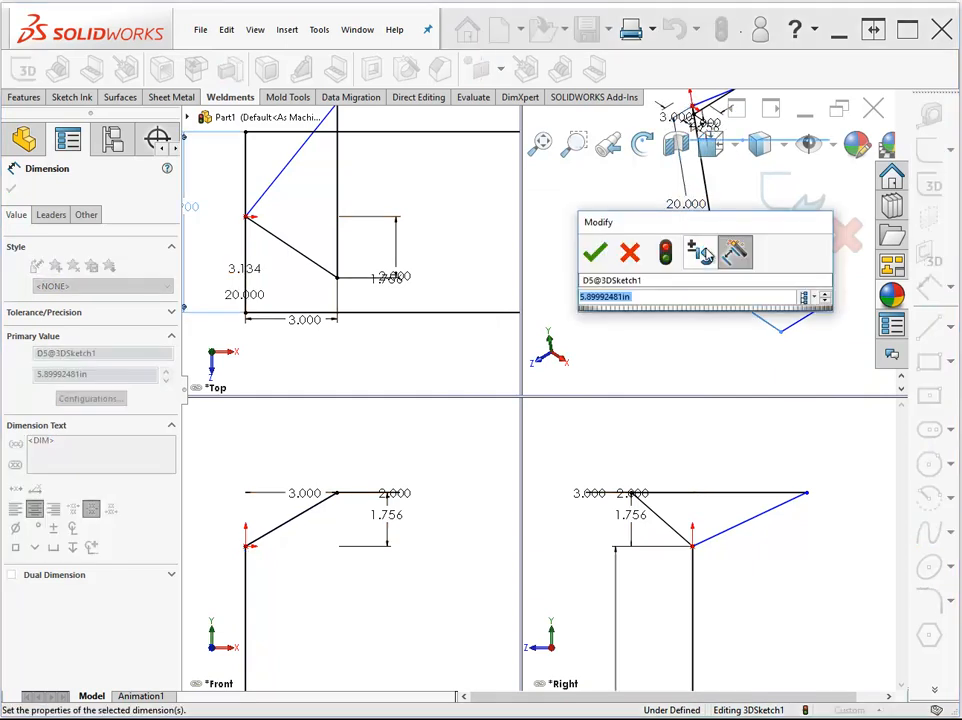
text(20)
key(Return)
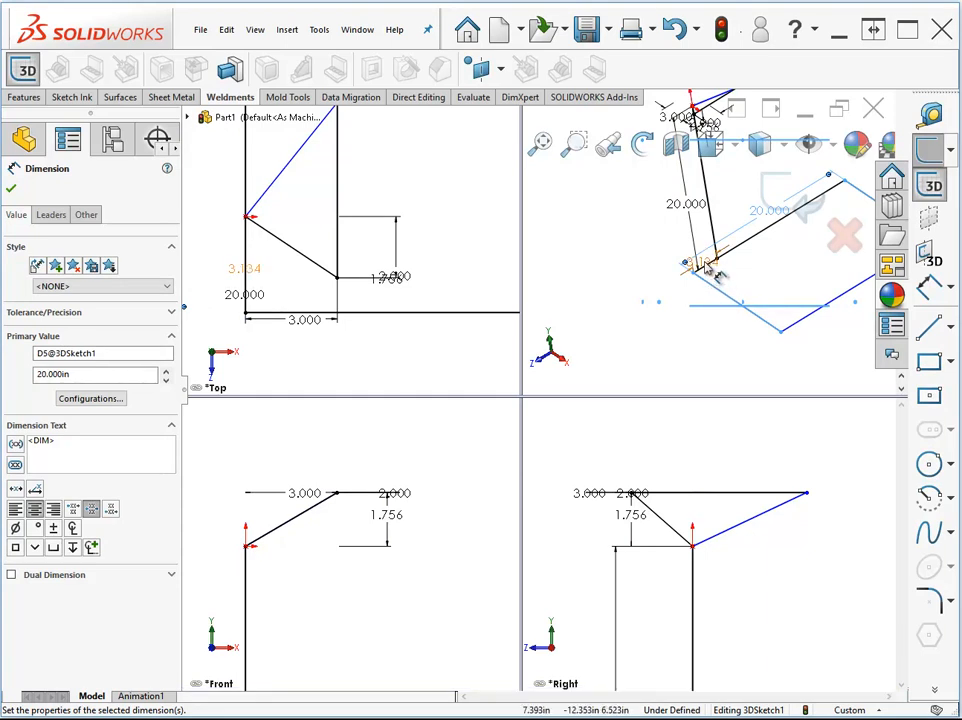
double_click(706, 263)
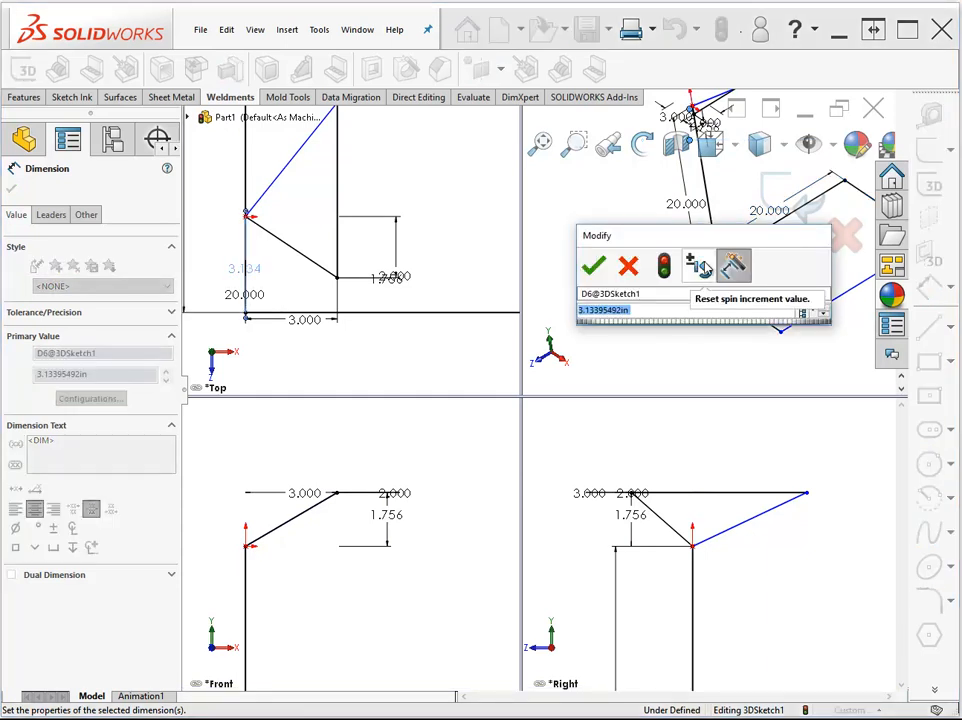
text(15)
key(Return)
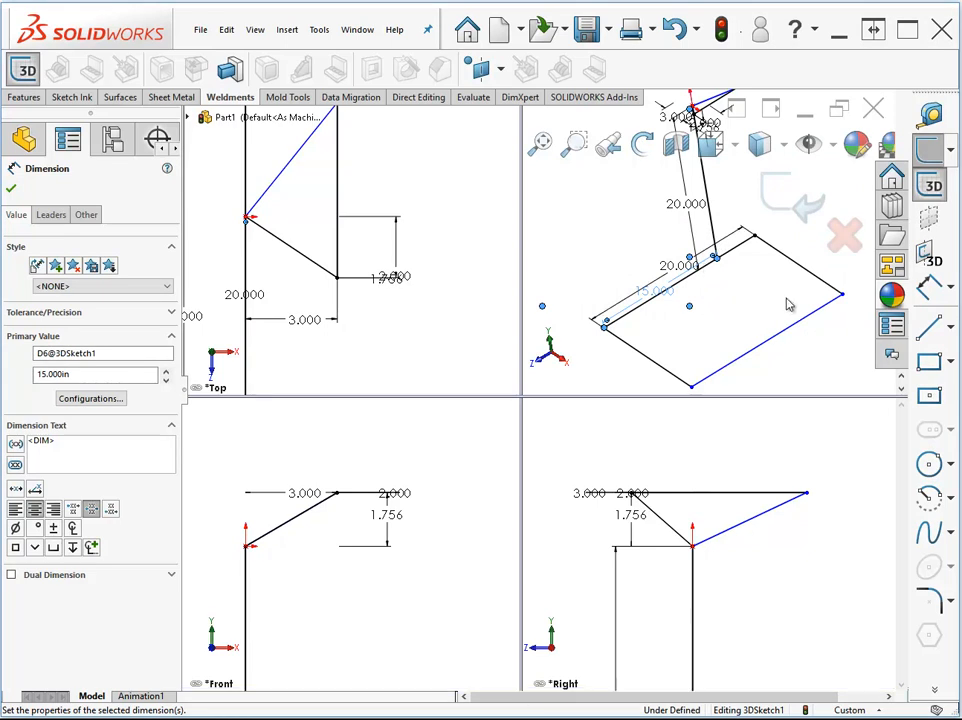
Dimension the base outline's short side as 15 in and the upper triangle's outer side as 25 in, and exit the 3D sketch
scroll(873, 286, up, 4)
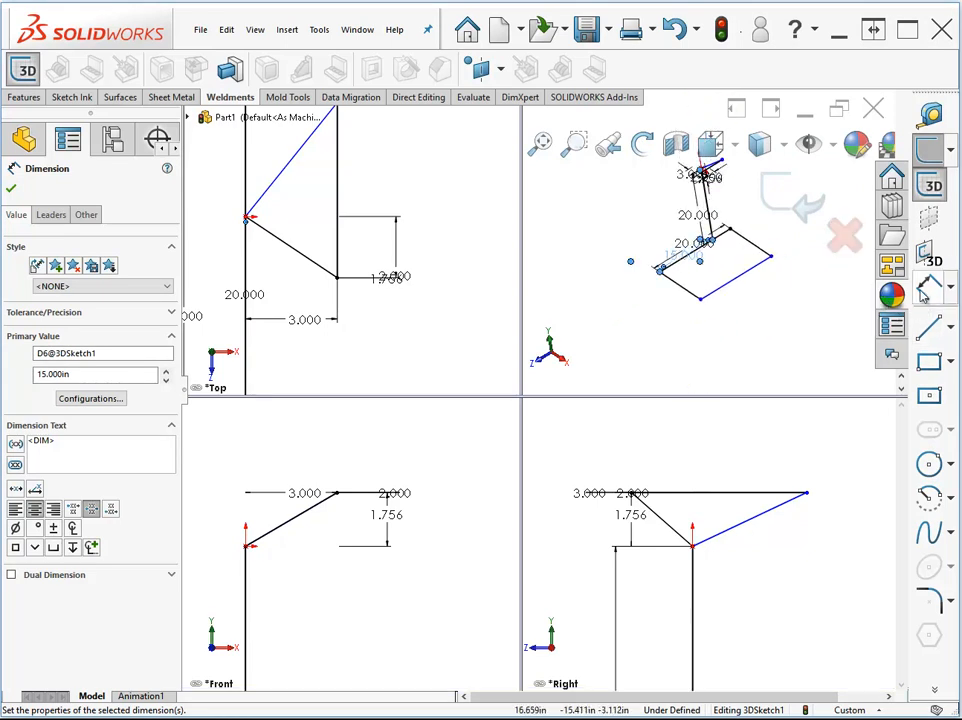
click(925, 290)
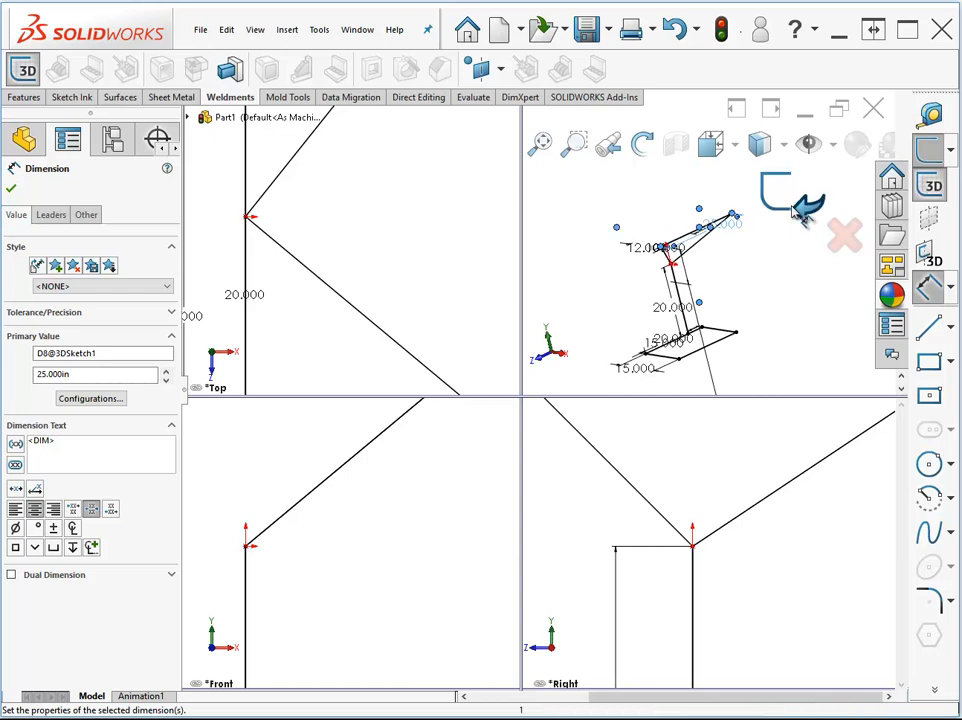
click(795, 200)
Edit the channel member and add the base outline's two short sides and its unsplit long side to the group
middle_drag(694, 230, 573, 350)
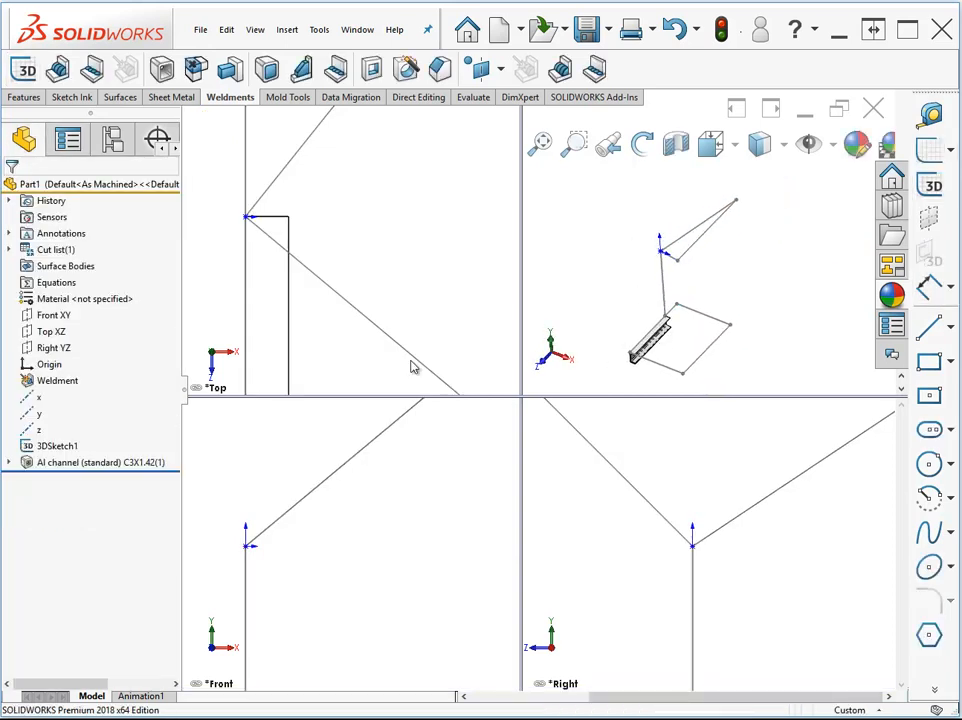
click(57, 467)
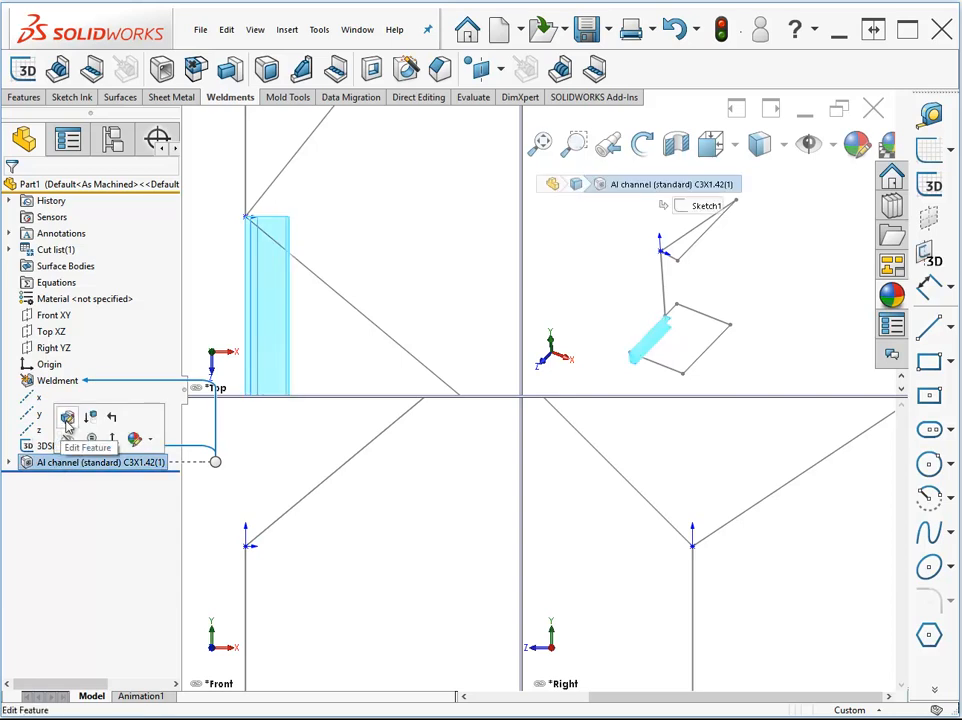
click(62, 418)
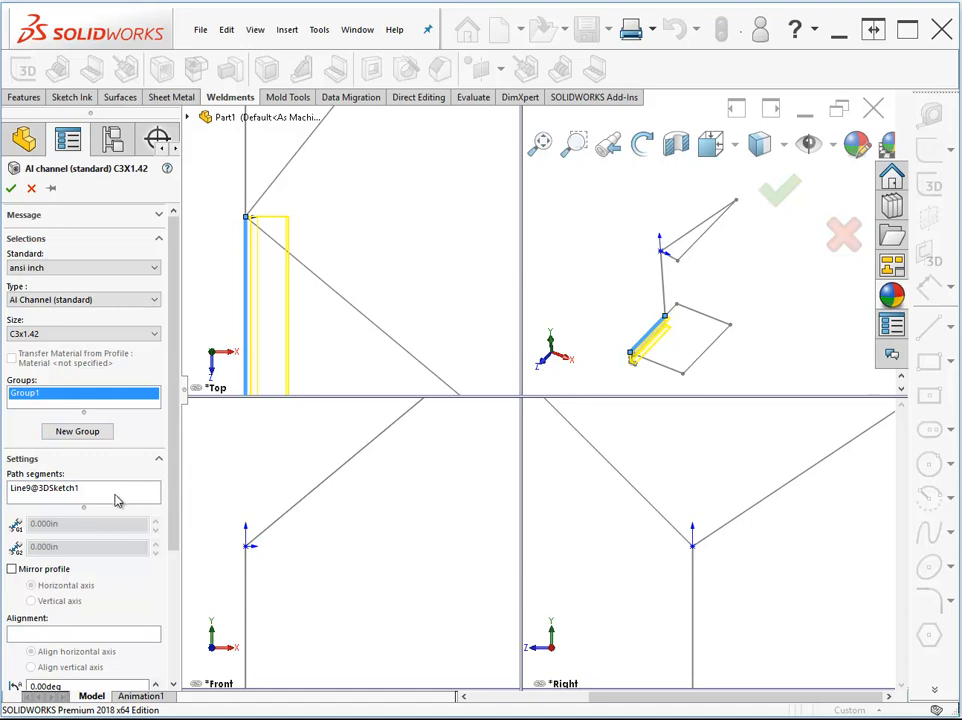
mouse_move(630, 355)
middle_down()
mouse_move(682, 350)
mouse_move(674, 353)
middle_up()
click(659, 370)
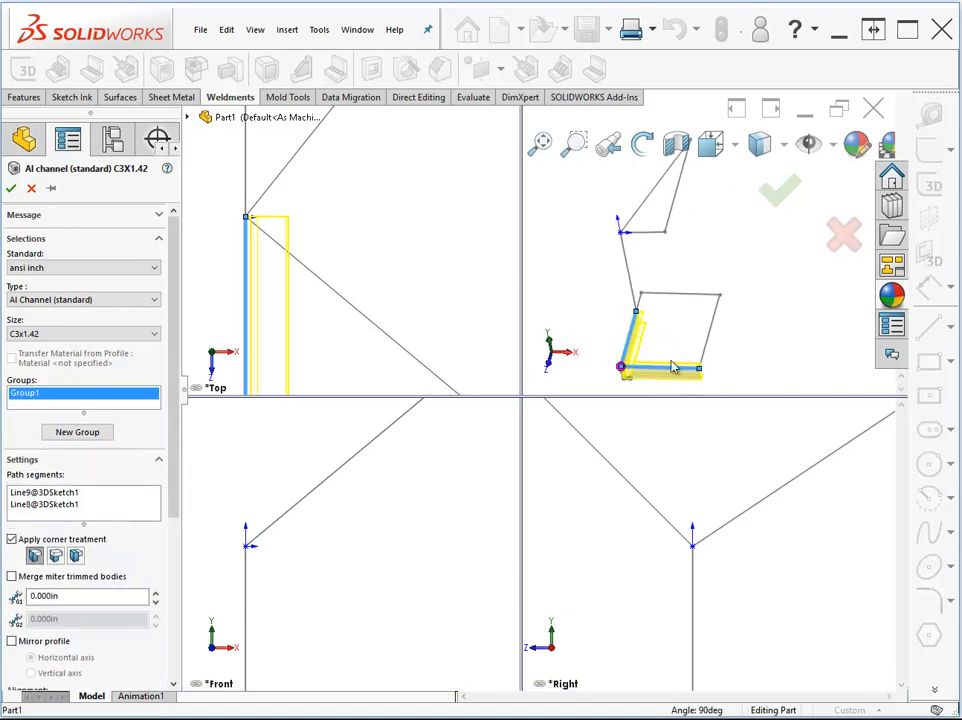
click(710, 343)
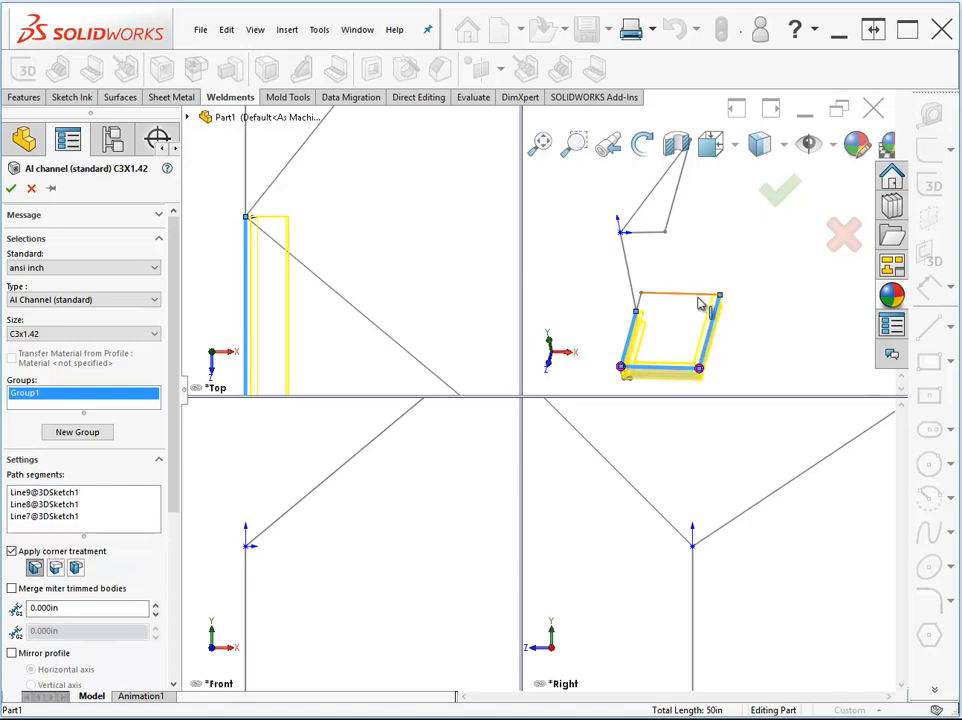
click(704, 295)
Change the corner treatment at the base frame's front outer corner from a miter to the first end butt option
scroll(672, 324, down, 8)
middle_drag(768, 313, 774, 311)
click(752, 324)
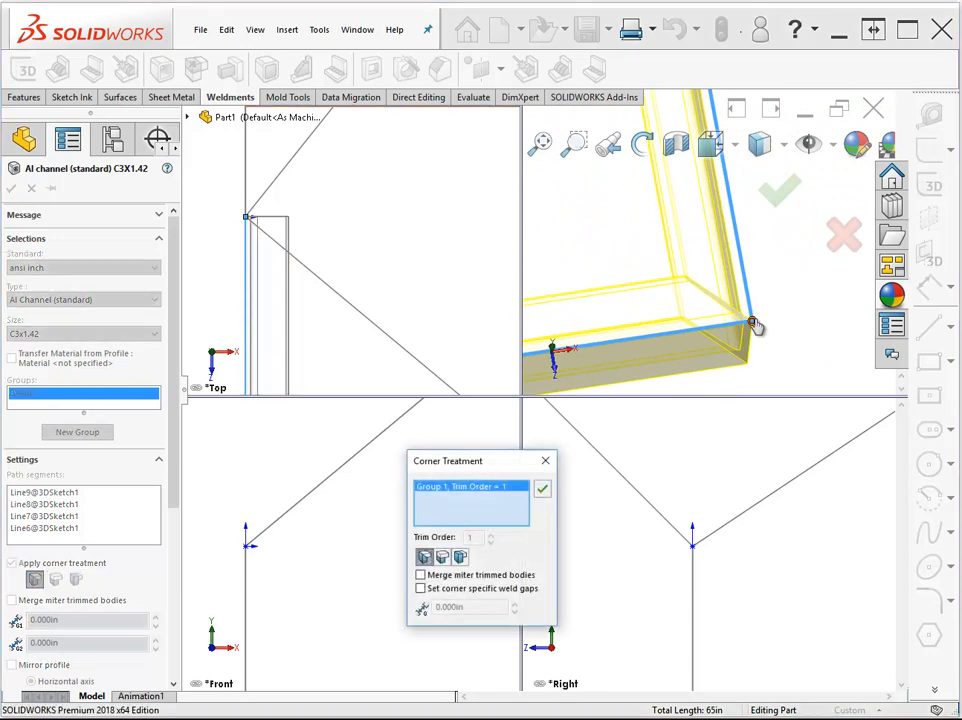
click(441, 557)
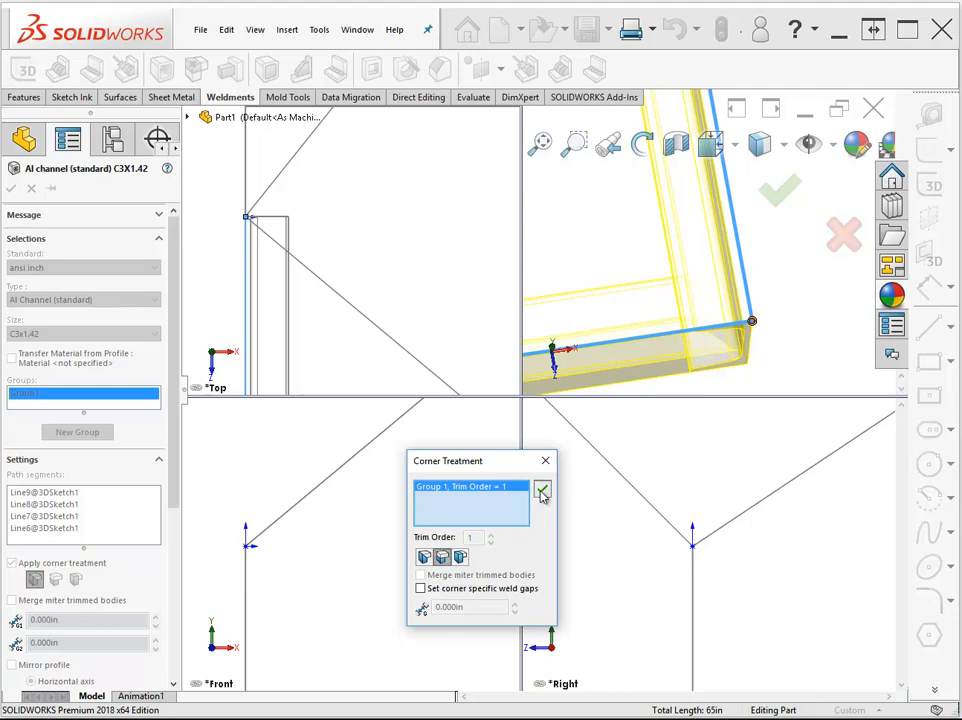
click(538, 493)
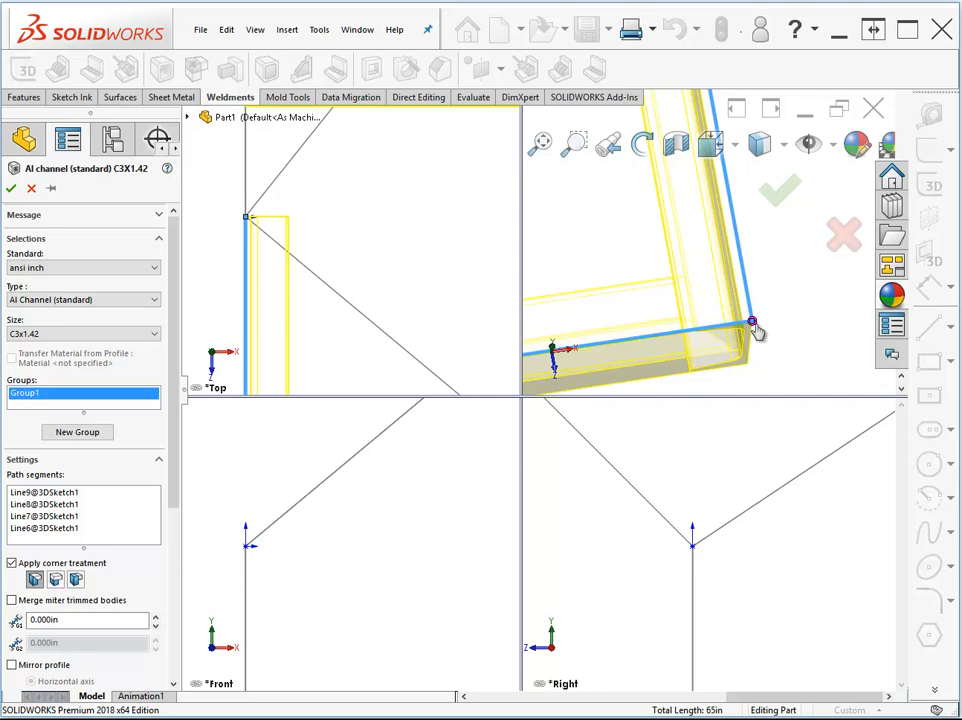
Add a second group to the structural member and set the profile to Al L Angle (rounded ends), size L1.5x1.5x0.25
click(77, 431)
middle_drag(528, 362, 520, 258)
key(f)
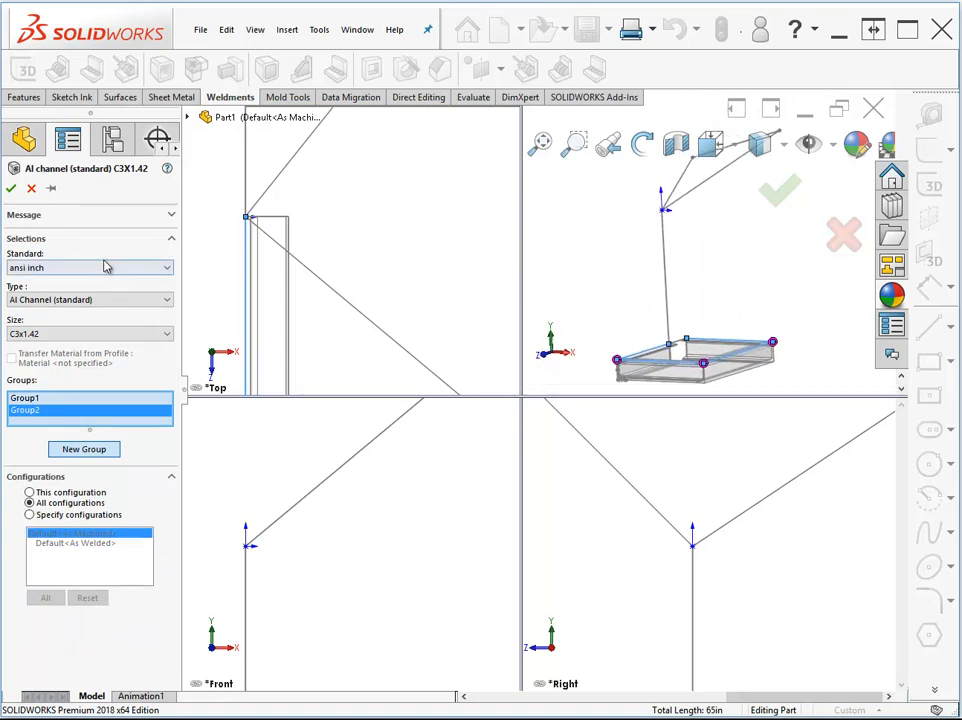
click(77, 301)
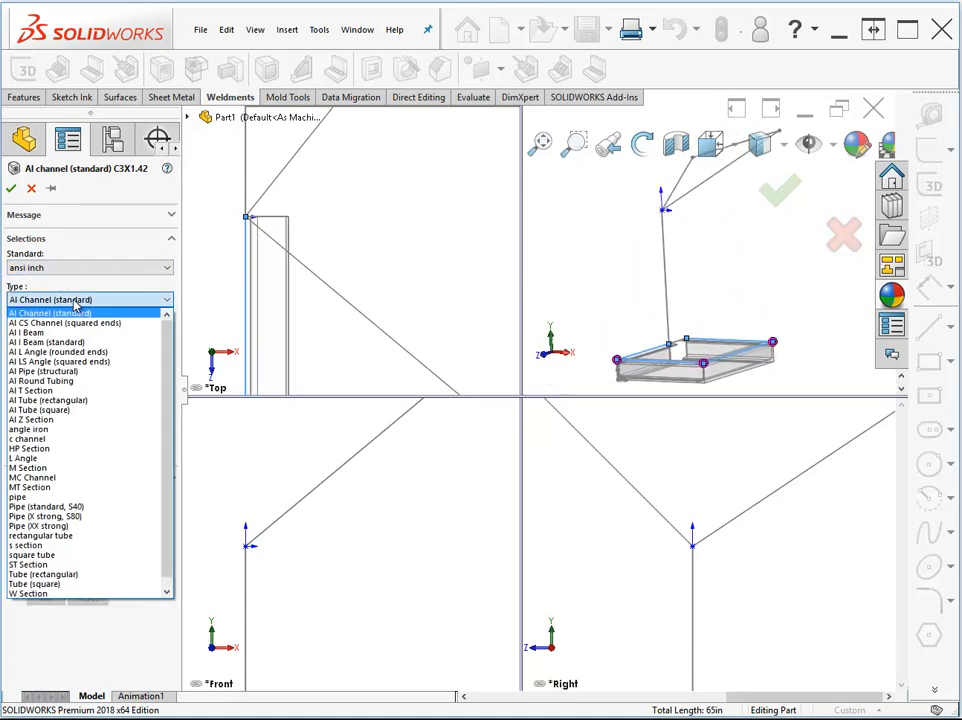
click(40, 352)
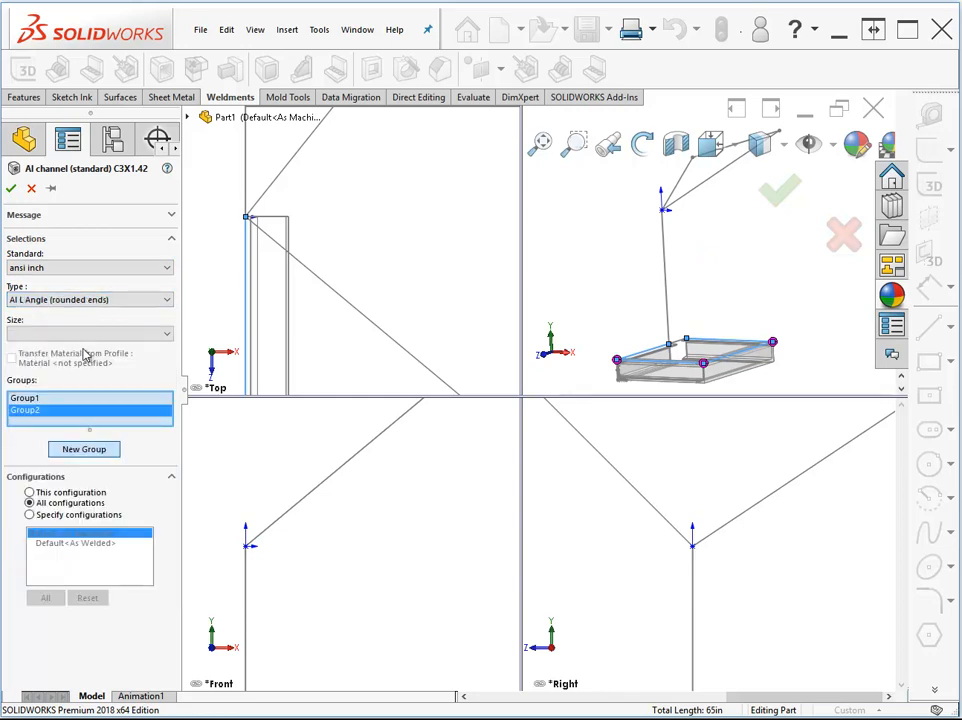
click(88, 338)
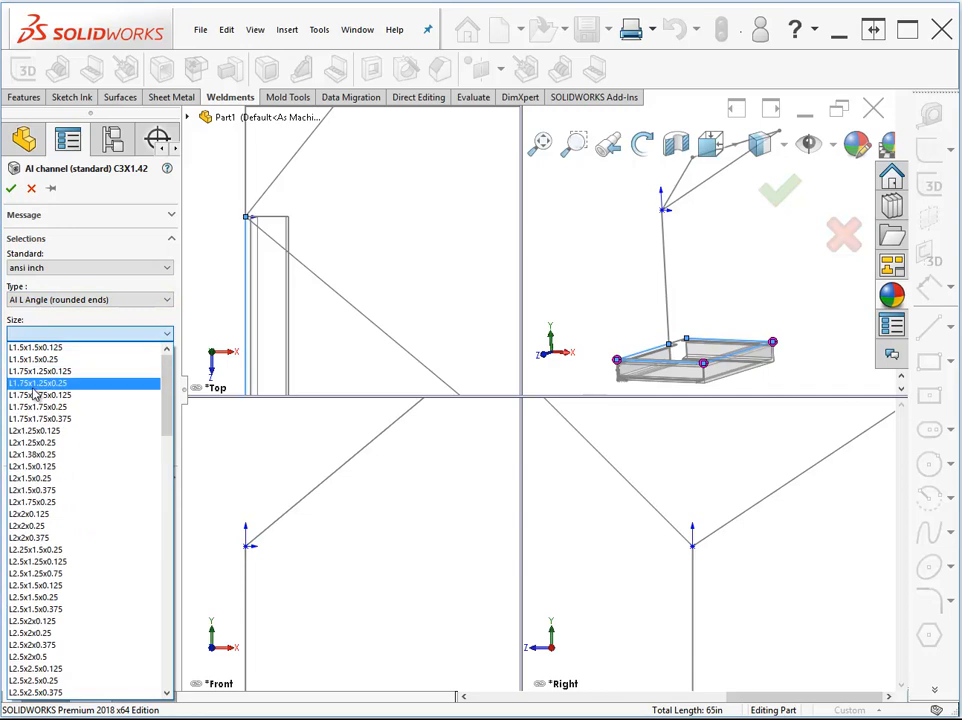
click(35, 362)
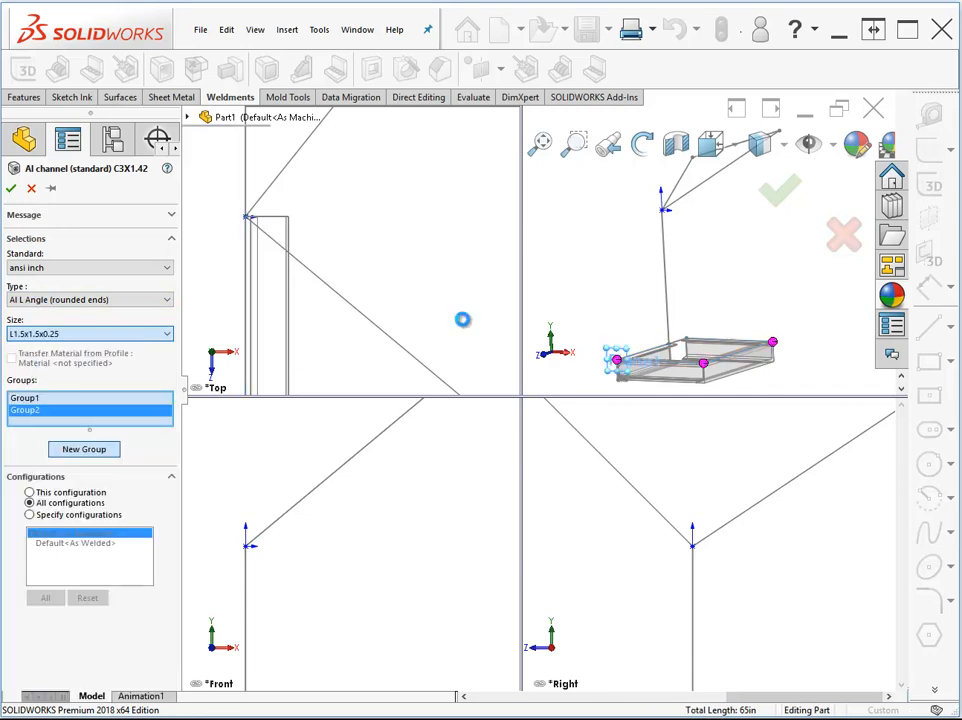
Select the three sides of the upper triangle as the second group's path and accept the structural member
click(702, 236)
middle_drag(700, 234, 716, 207)
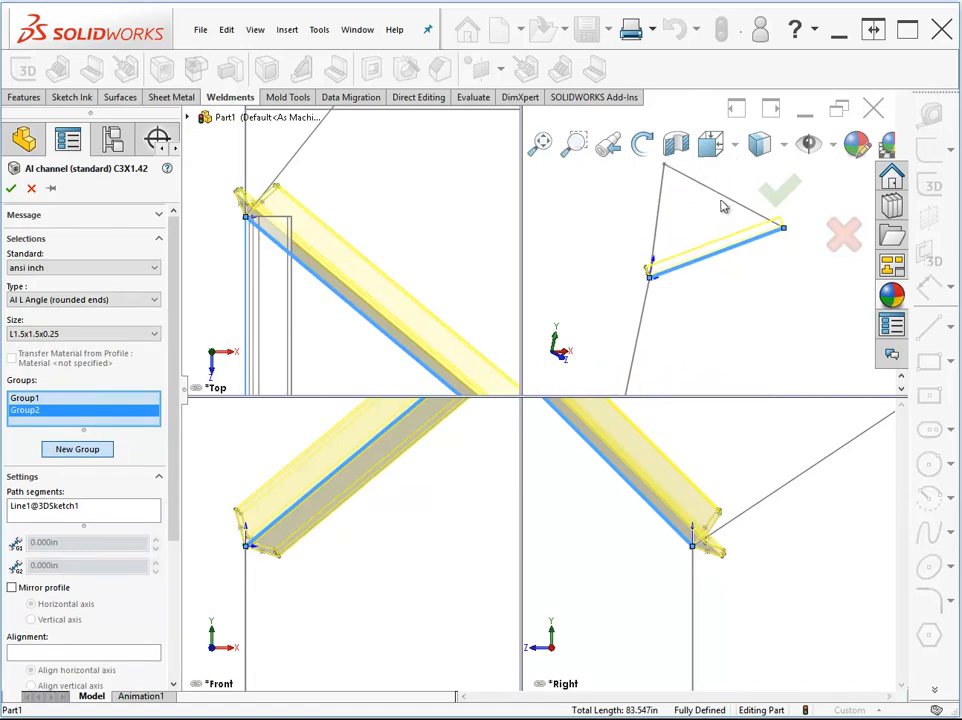
click(723, 198)
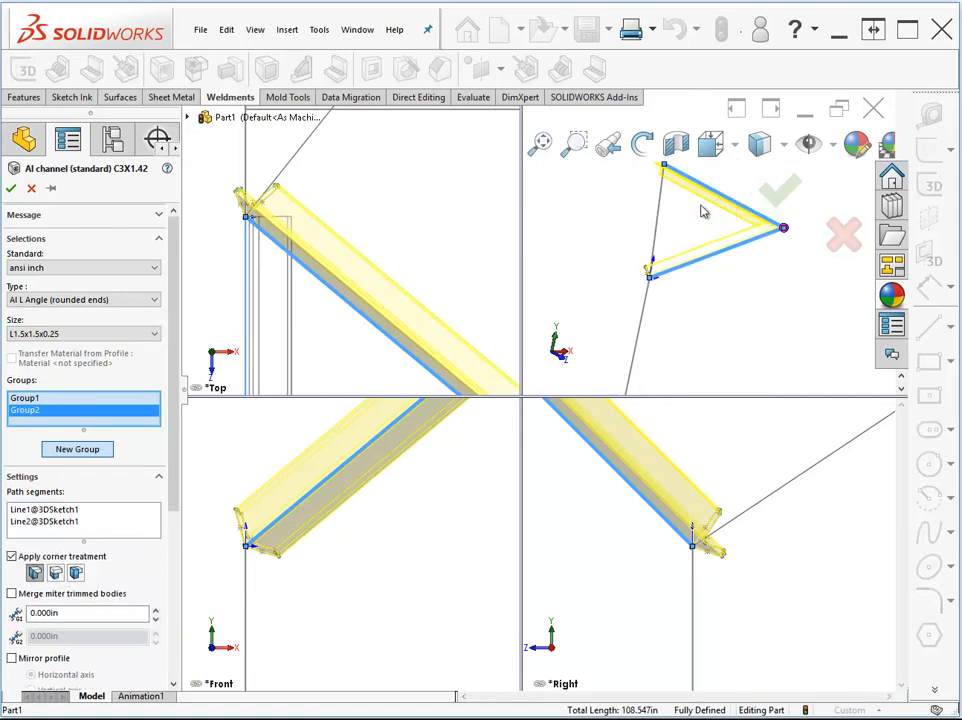
click(658, 238)
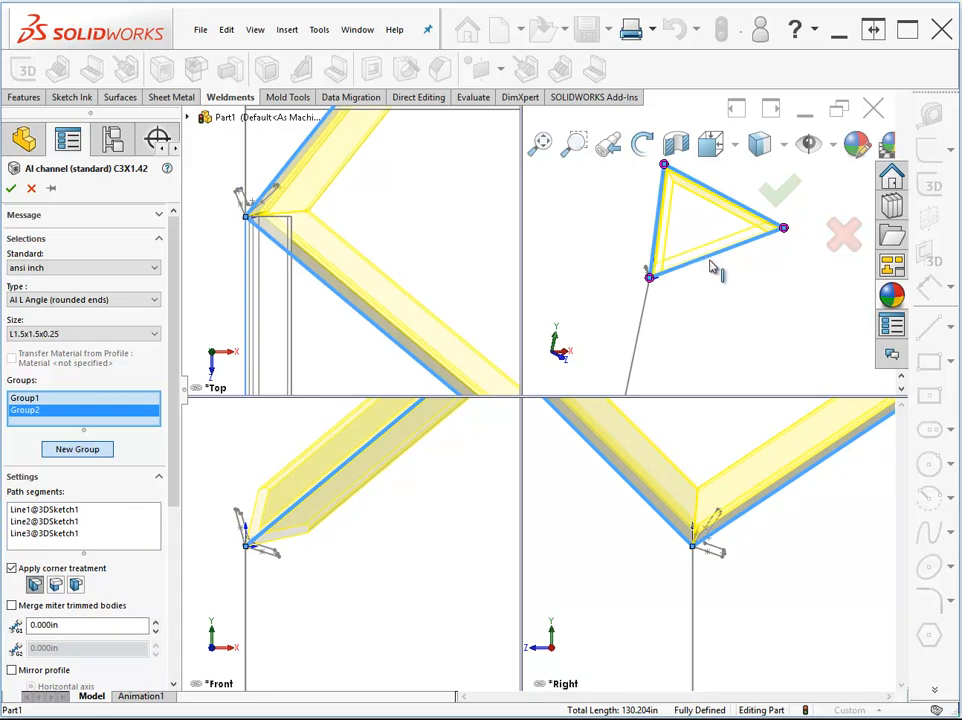
middle_drag(725, 268, 745, 266)
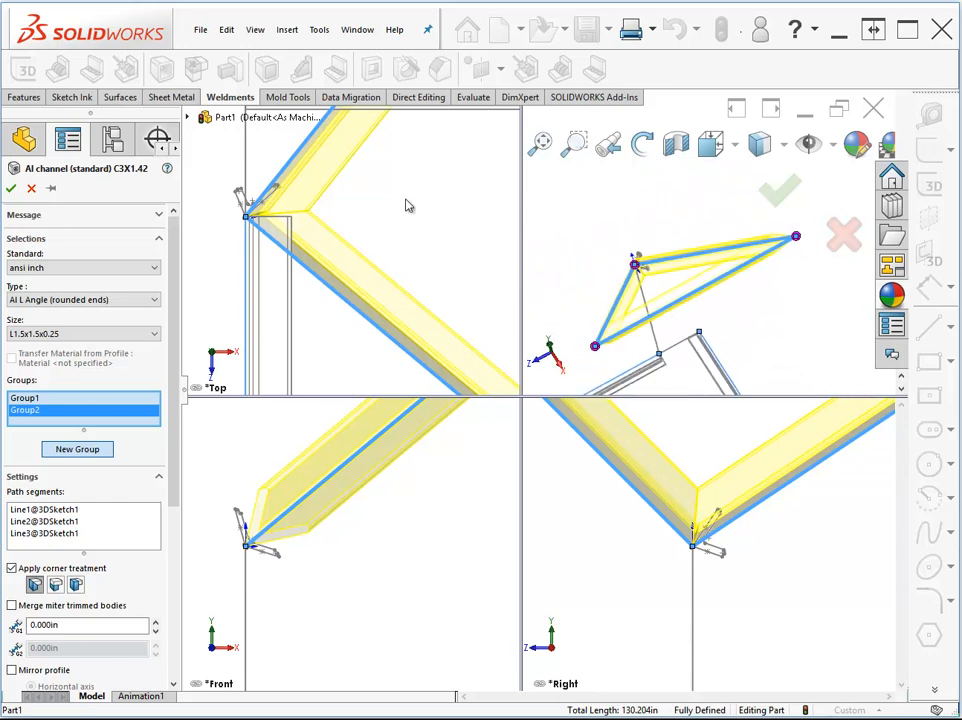
key(Return)
middle_drag(643, 247, 686, 312)
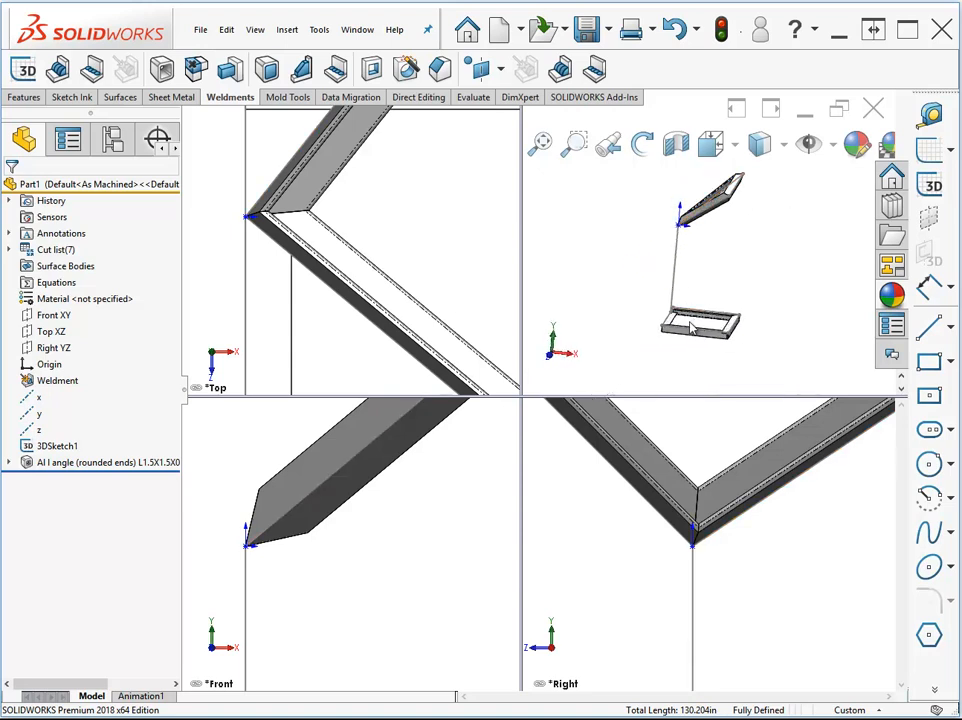